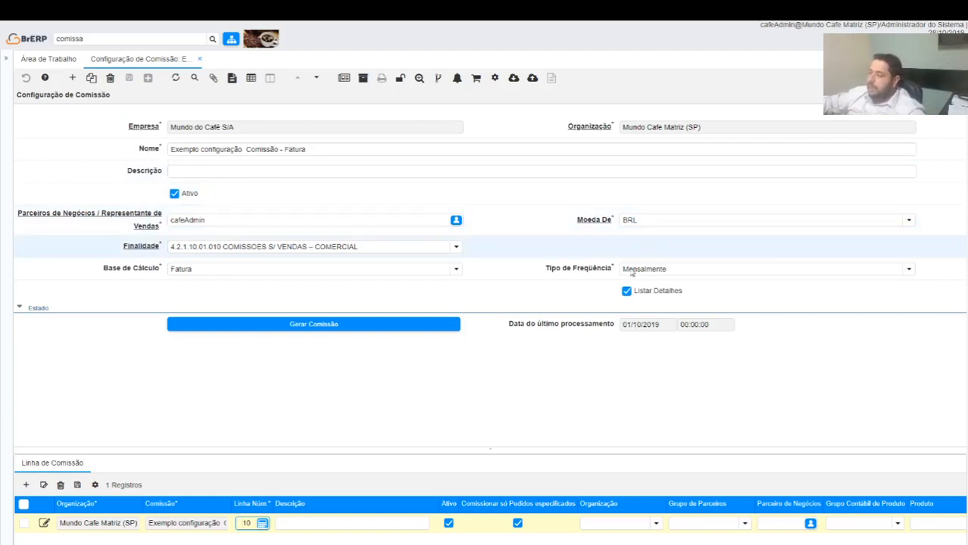
# Review the available options for Tipo de Freqüência and Base de Cálculo in the commission configuration
pyautogui.click(910, 269)
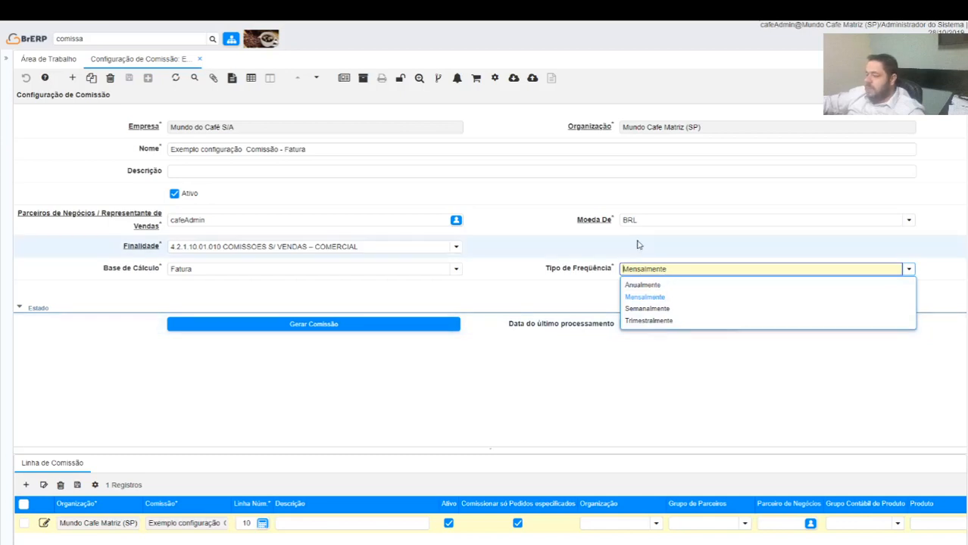
pyautogui.click(503, 237)
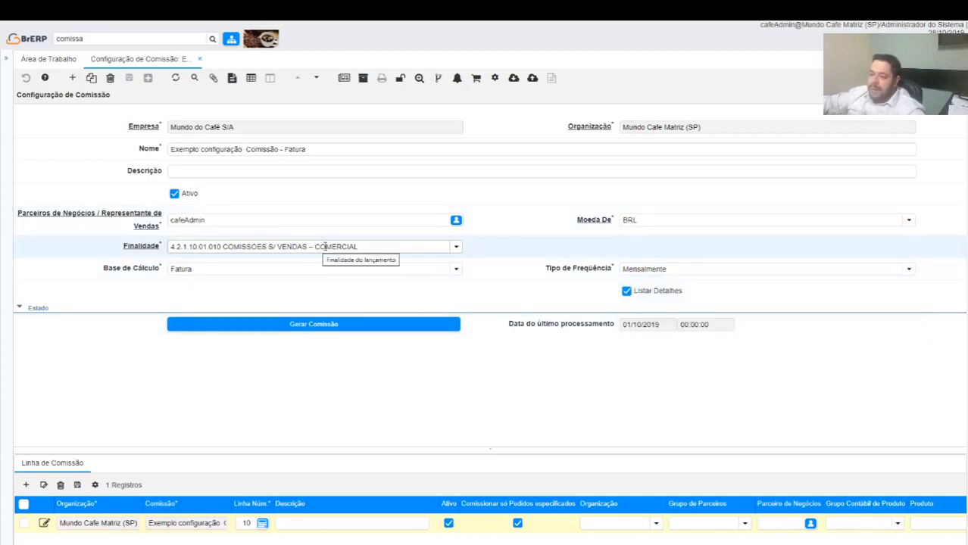
pyautogui.click(454, 270)
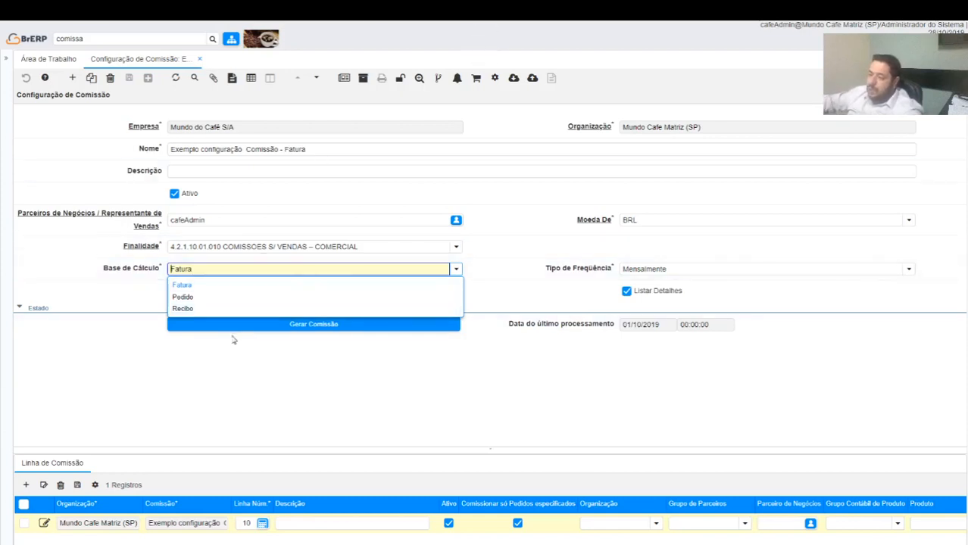
pyautogui.click(173, 369)
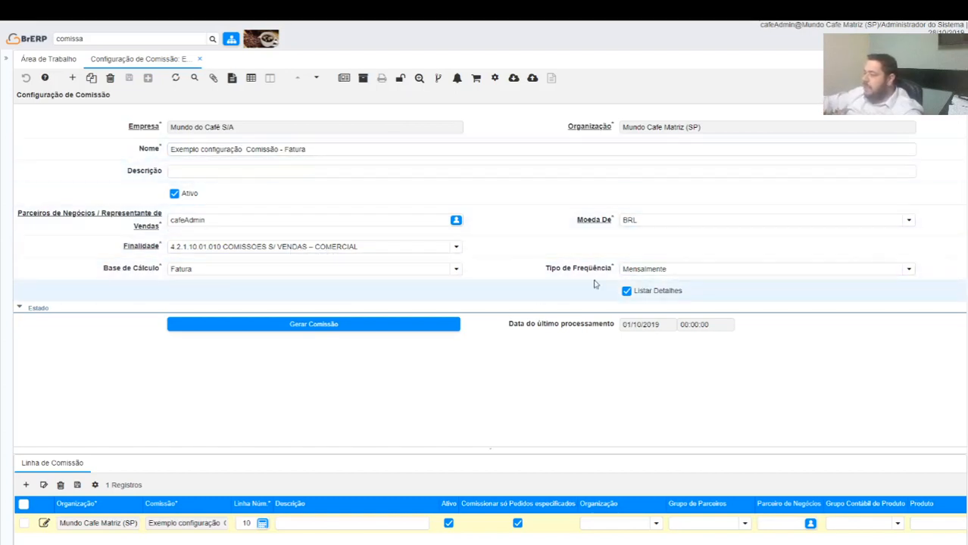
# Open the commission line's Referência section and review the choices for Grupo de Parceiros, Grupo Contábil de Produto and Organização
pyautogui.click(53, 467)
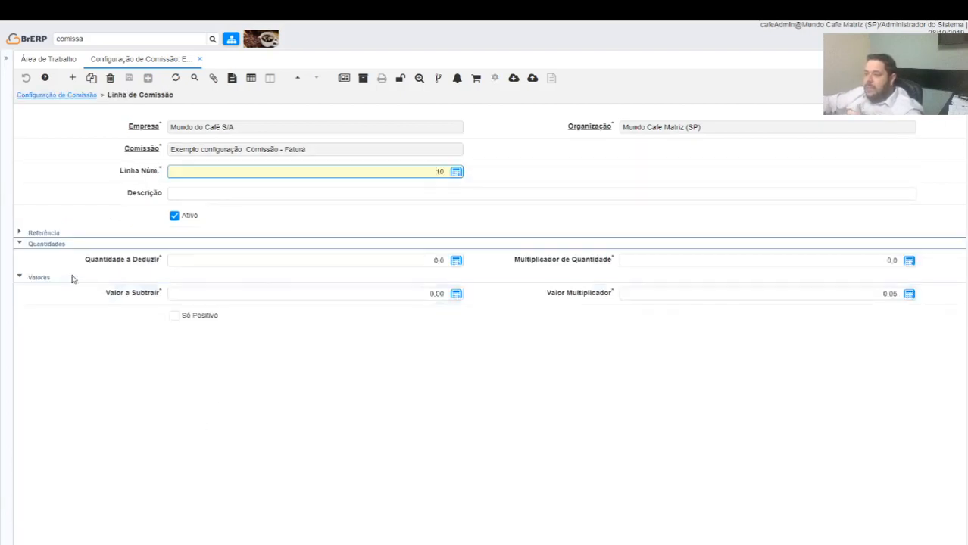
pyautogui.click(20, 231)
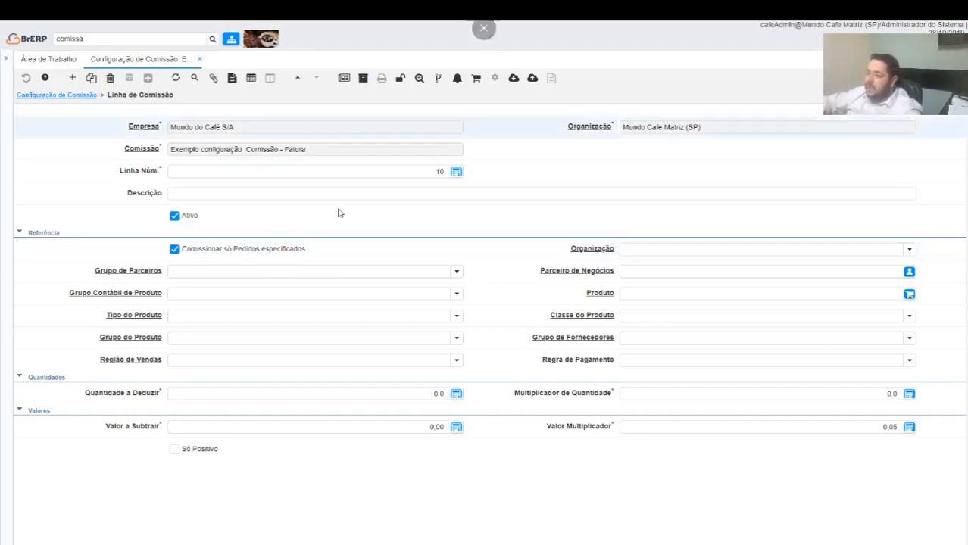
pyautogui.click(457, 271)
pyautogui.click(487, 274)
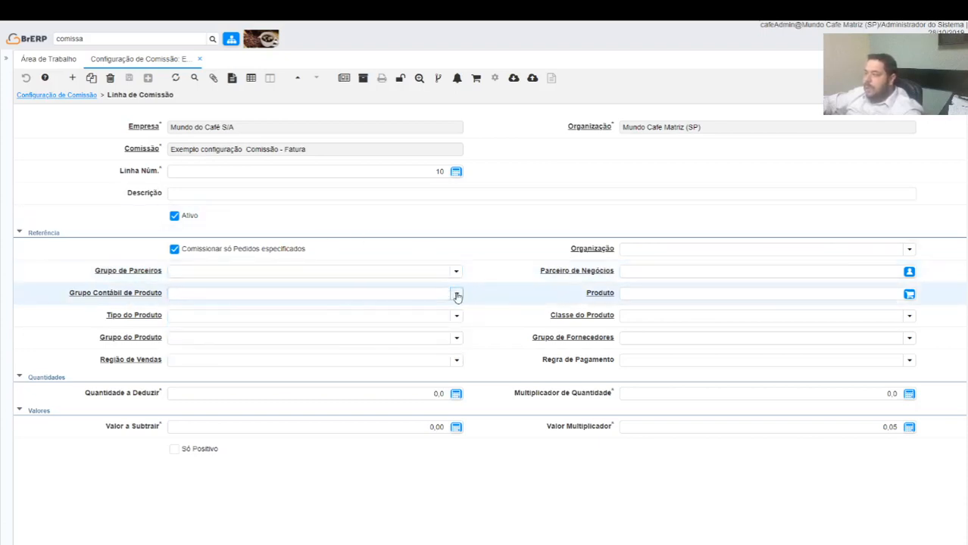
pyautogui.click(457, 293)
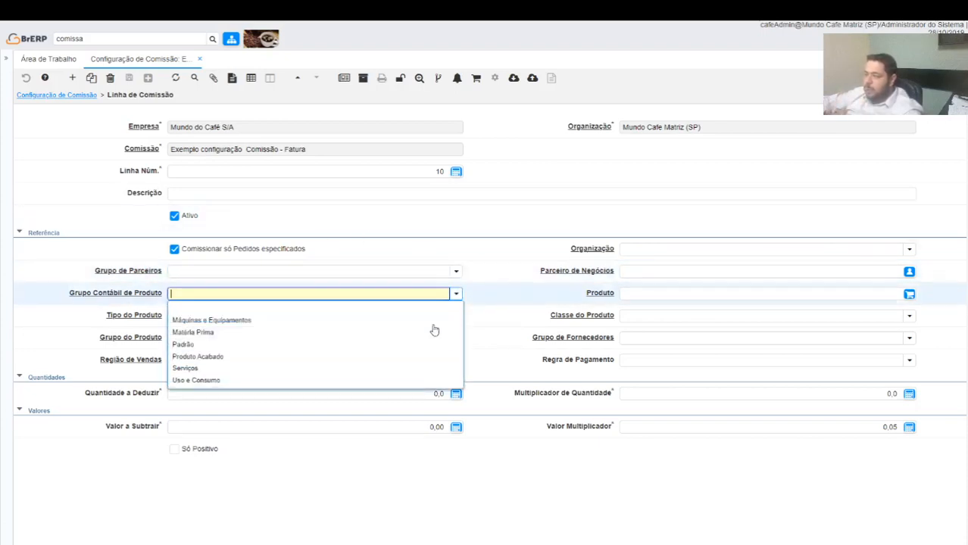
pyautogui.click(494, 255)
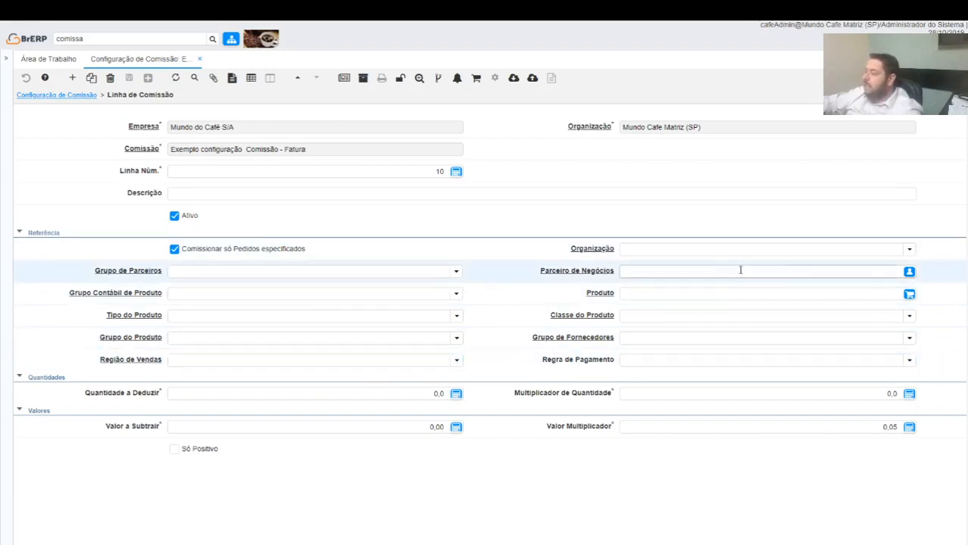
pyautogui.click(908, 249)
pyautogui.click(898, 237)
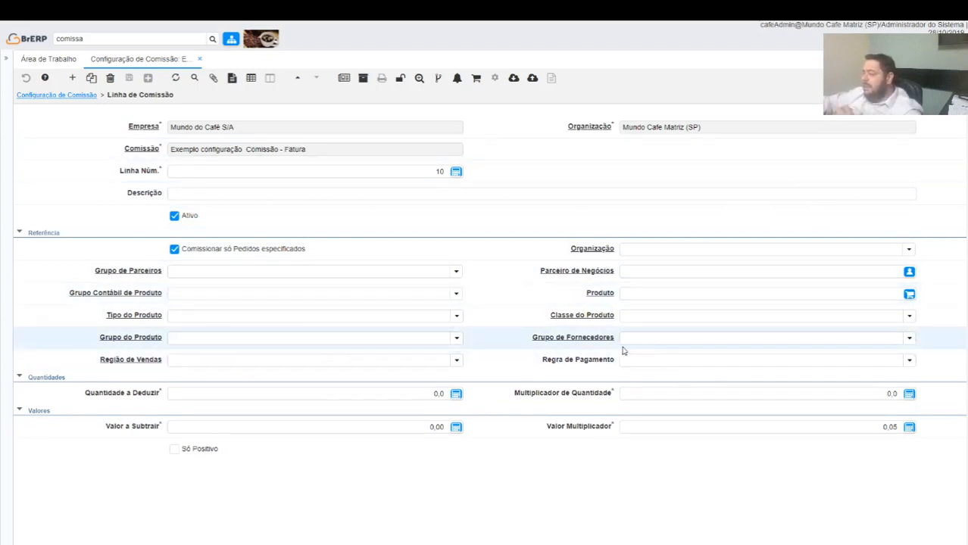
# Review the commission line's filter choices for Grupo do Produto, Região de Vendas, Regra de Pagamento and Organização
pyautogui.click(457, 338)
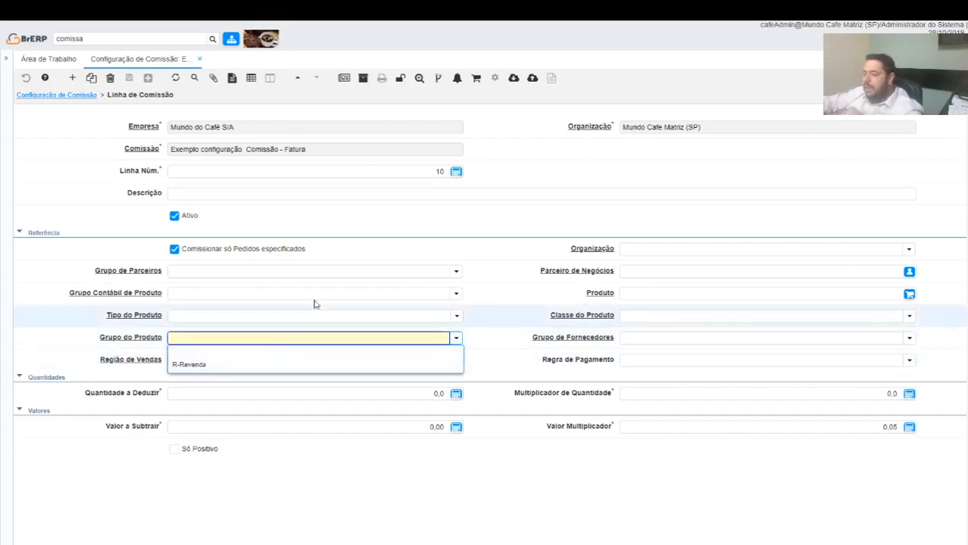
pyautogui.click(495, 256)
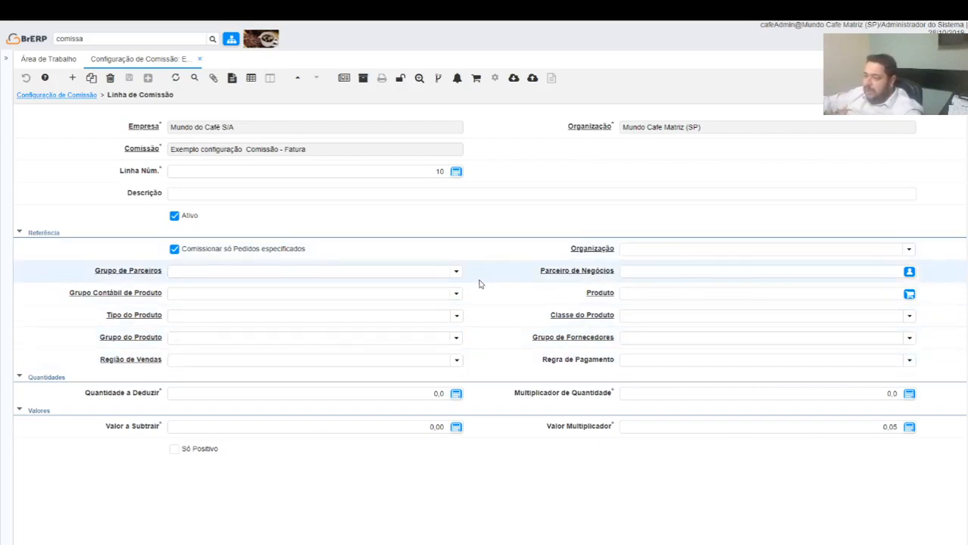
pyautogui.click(457, 361)
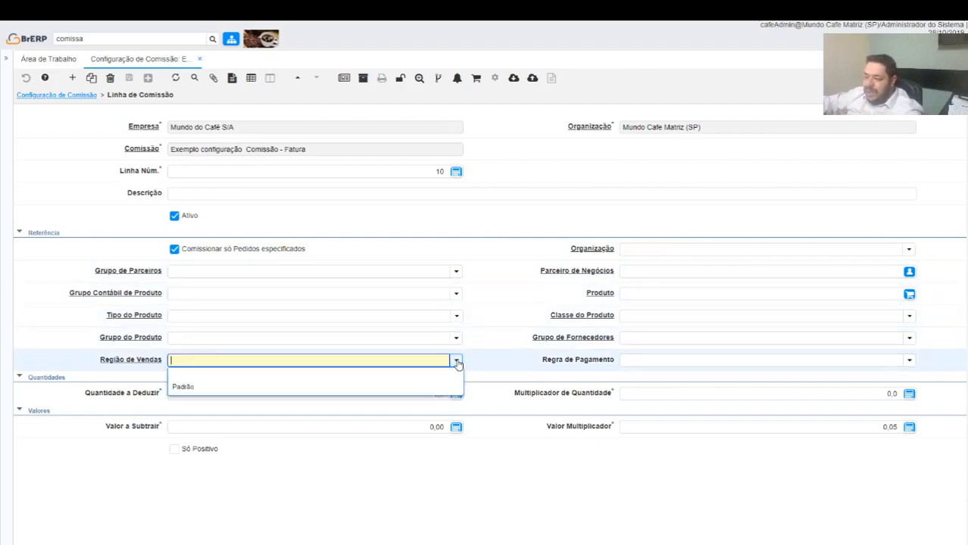
pyautogui.click(512, 255)
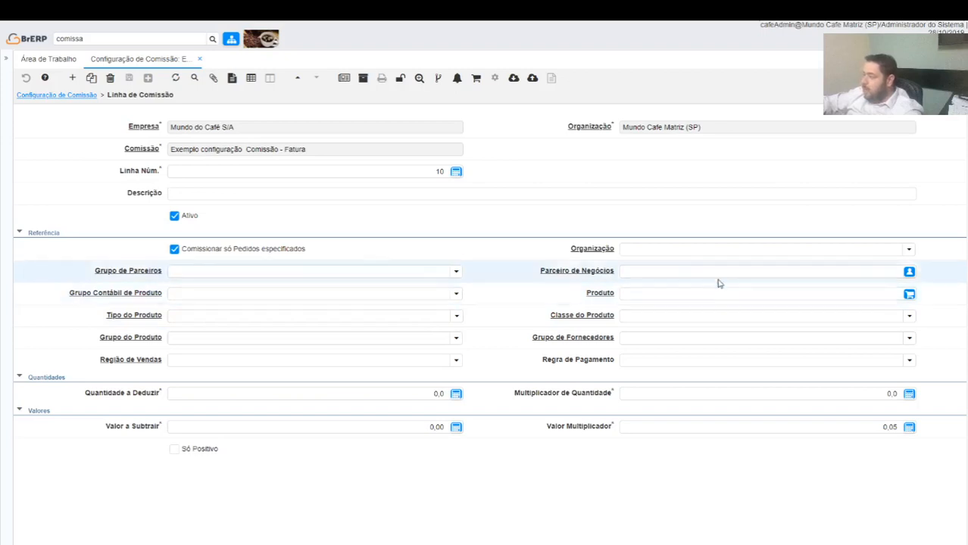
pyautogui.click(909, 360)
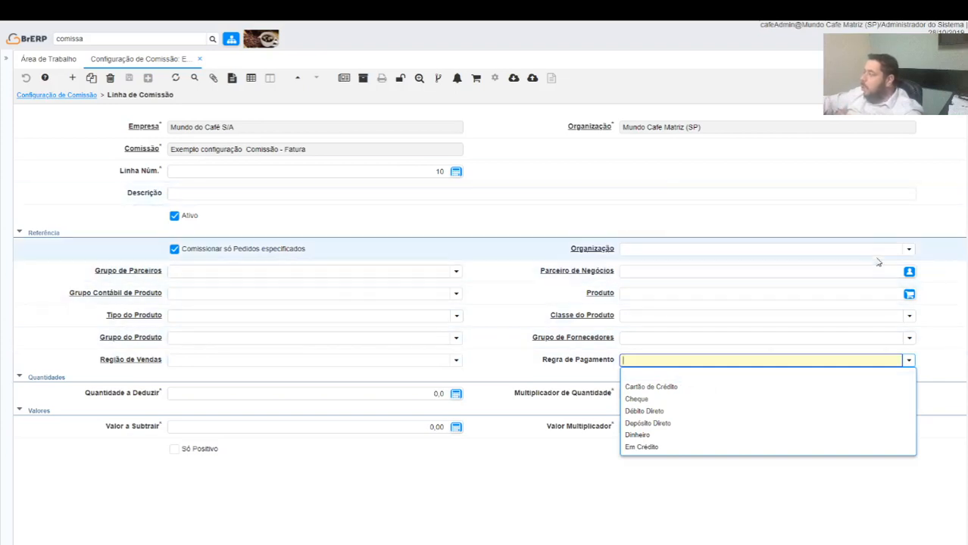
pyautogui.click(900, 248)
pyautogui.click(909, 249)
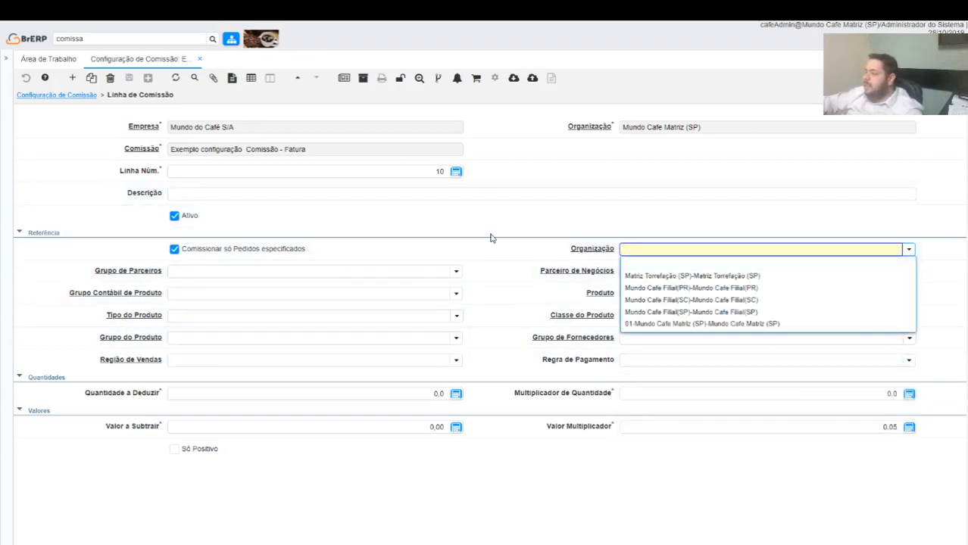
pyautogui.click(591, 260)
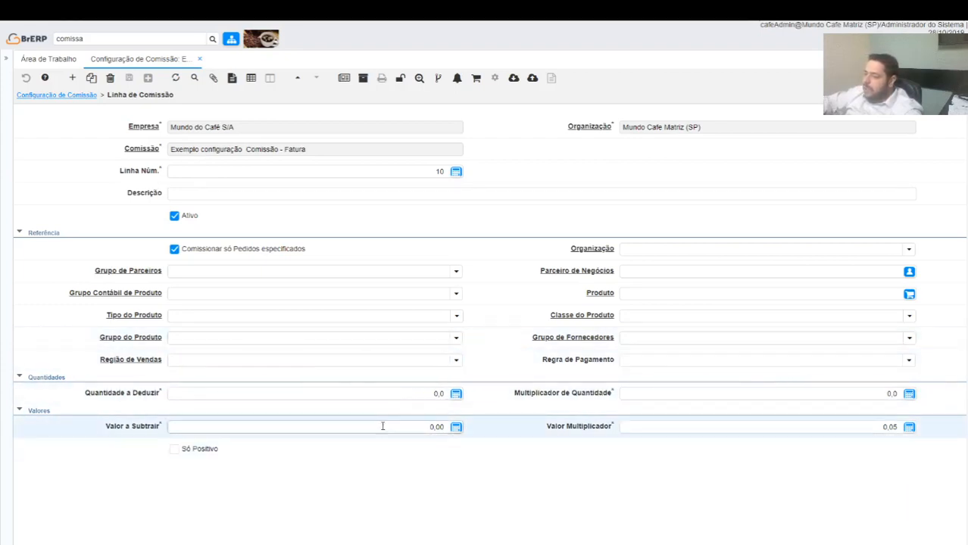
# Set the commission line's Valor Multiplicador to 5%
pyautogui.click(840, 429)
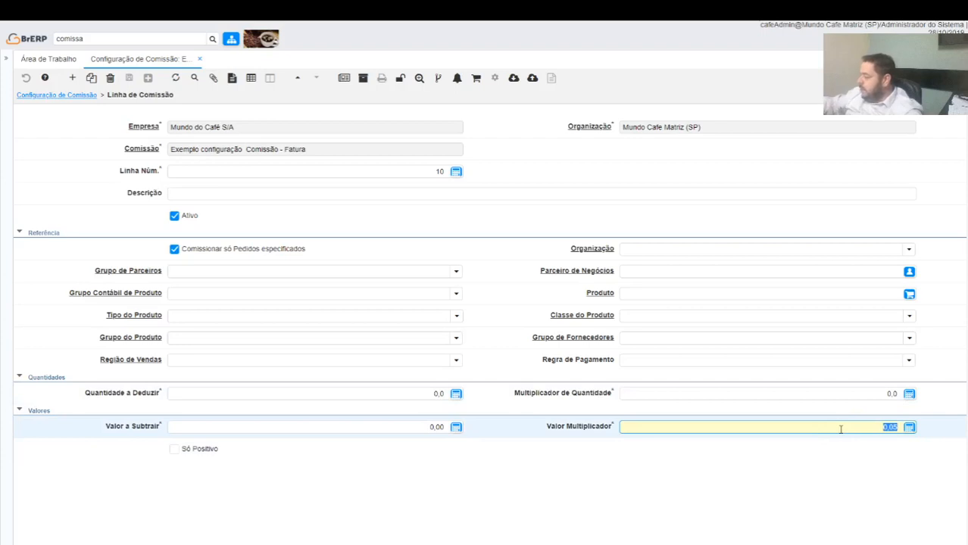
pyautogui.write('5')
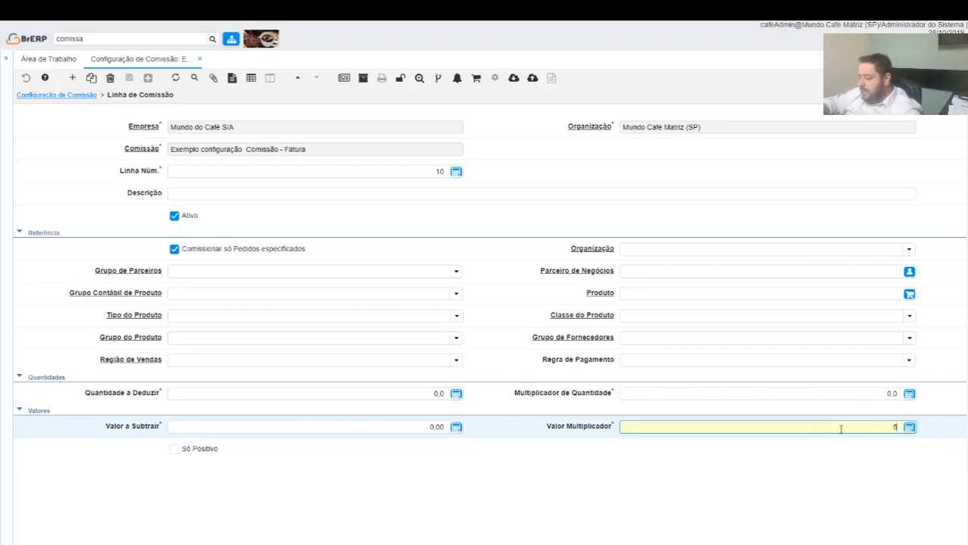
pyautogui.write('%')
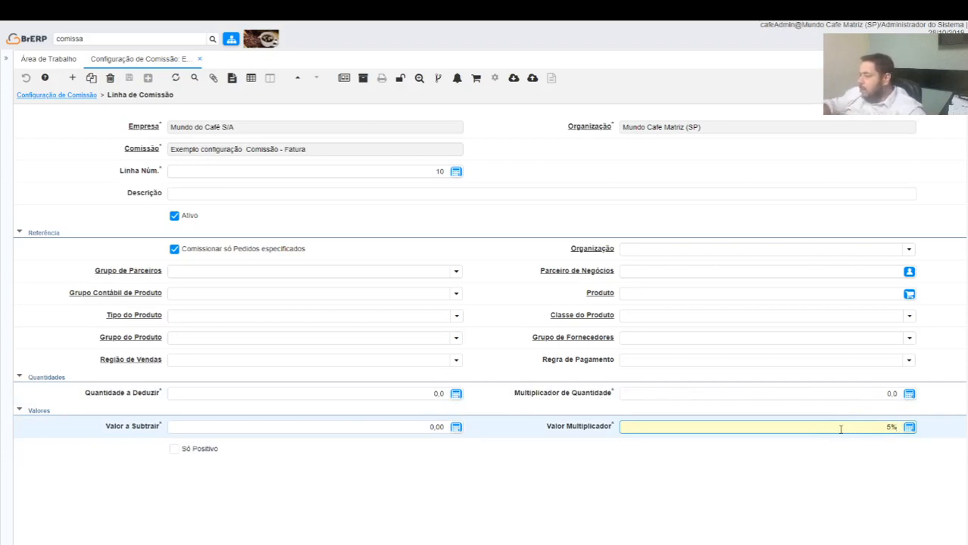
pyautogui.press('Tab')
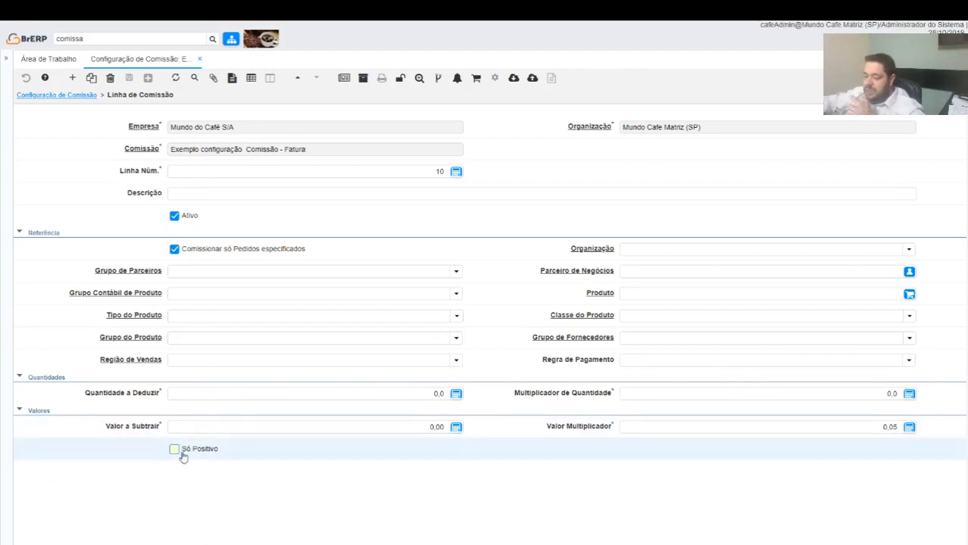
pyautogui.moveTo(183, 456)
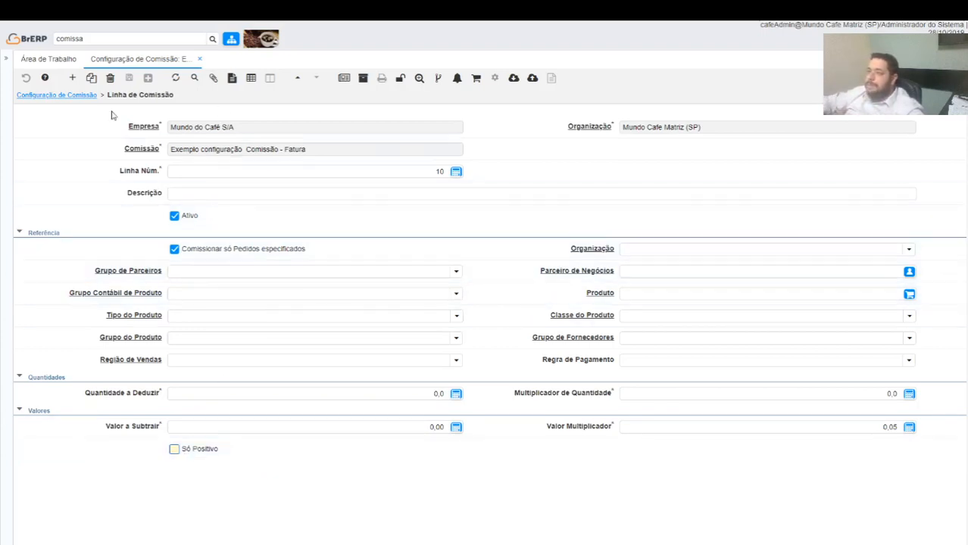
# Return to the main commission configuration and generate the commission for the period 01/10/2019 to 31/10/2019
pyautogui.click(58, 95)
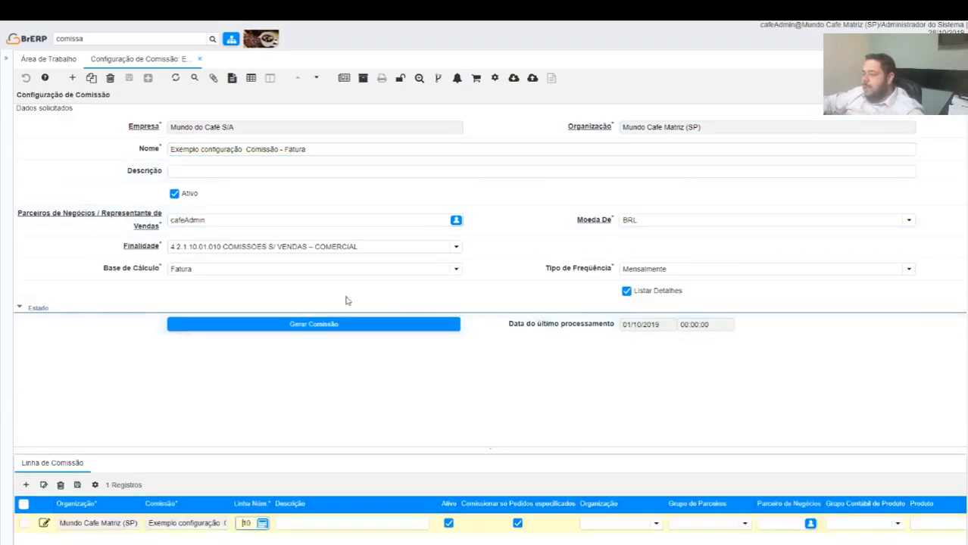
pyautogui.click(367, 330)
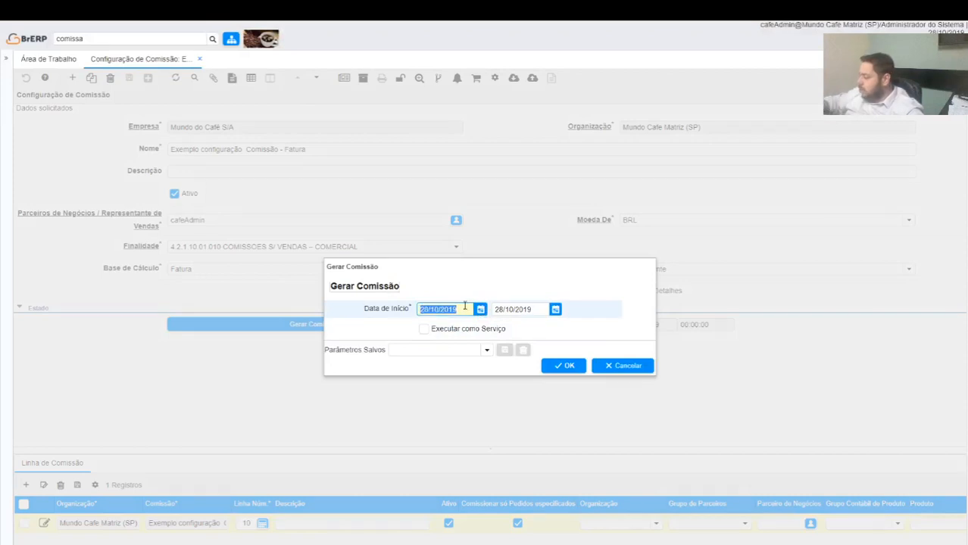
pyautogui.write('01/10/2019')
pyautogui.press('Tab')
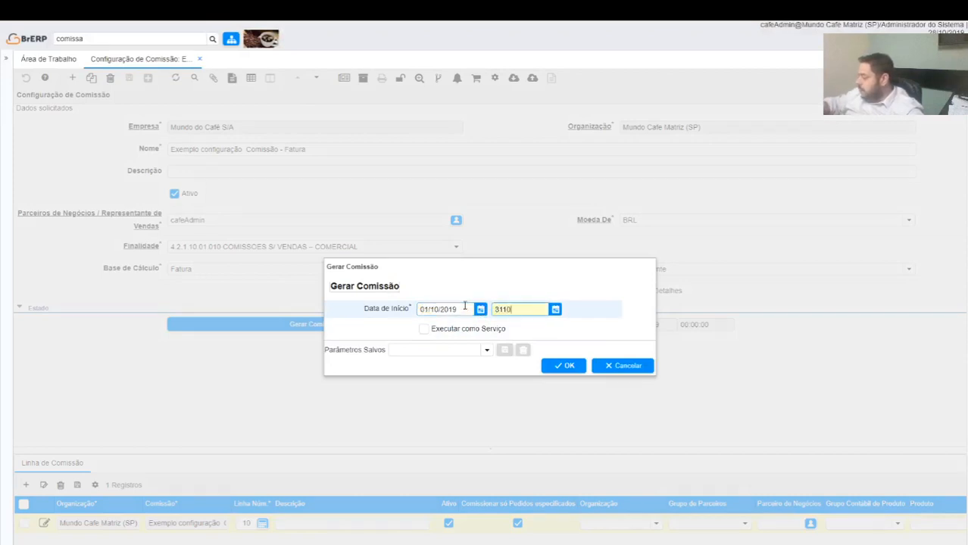
pyautogui.write('31/10/2019')
pyautogui.press('Tab')
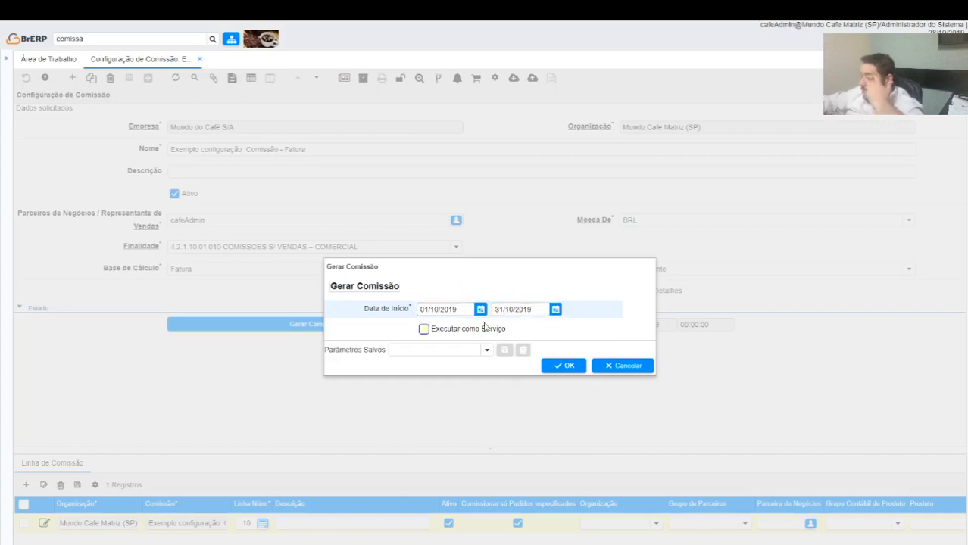
pyautogui.click(566, 365)
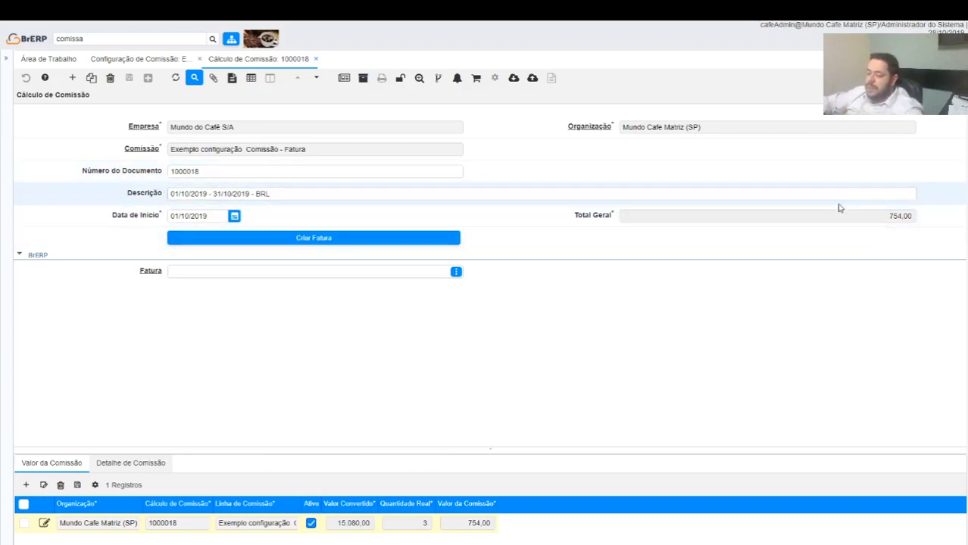
# Examine the generated commission's value record and go through its Detalhe de Comissão records to the second one
pyautogui.click(48, 464)
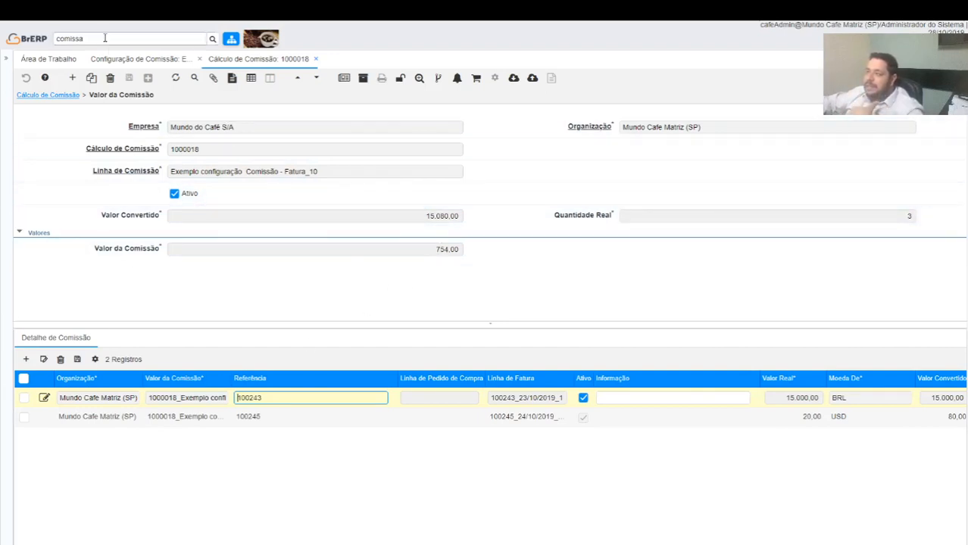
pyautogui.click(124, 61)
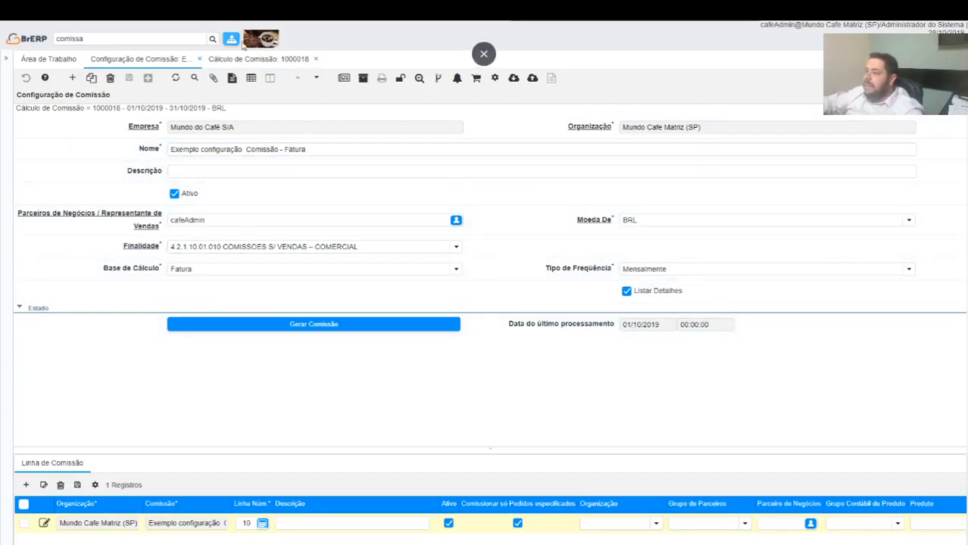
pyautogui.click(258, 61)
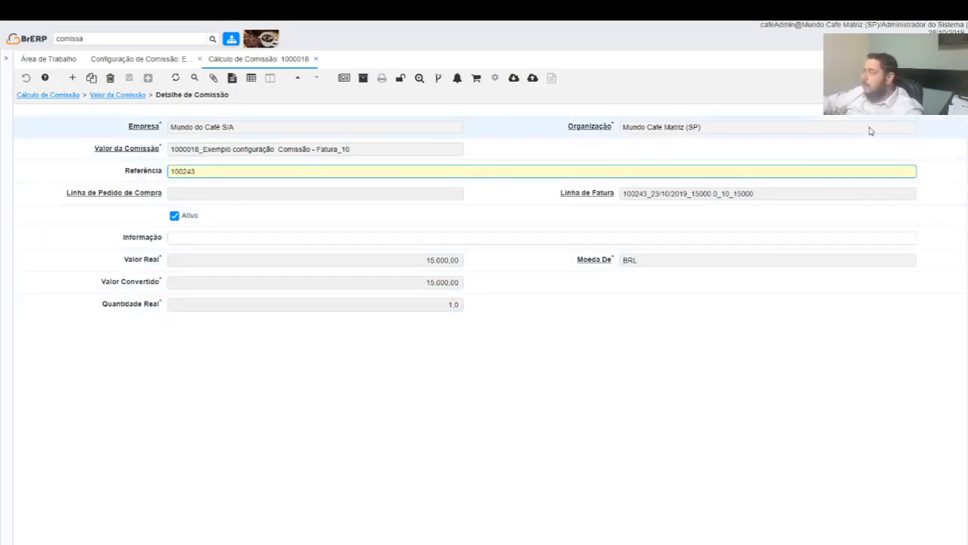
pyautogui.click(933, 96)
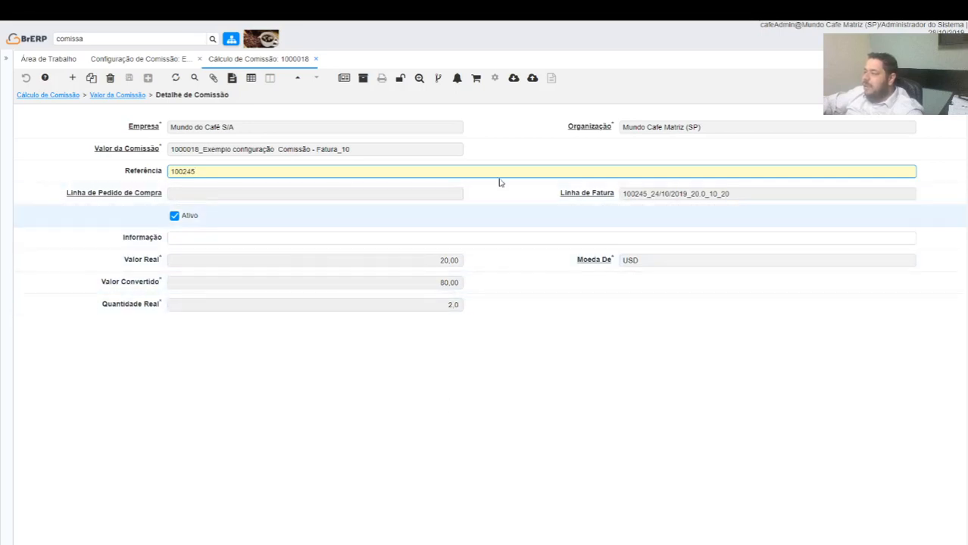
# Open the invoice line linked to the second commission detail and examine its parent invoice's customer, sales representative, status and totals
pyautogui.click(583, 197)
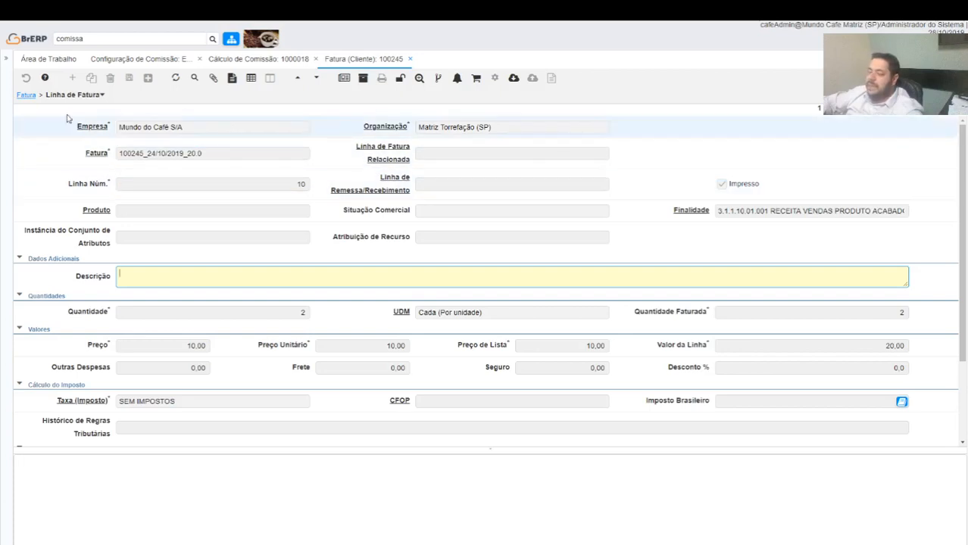
pyautogui.click(22, 95)
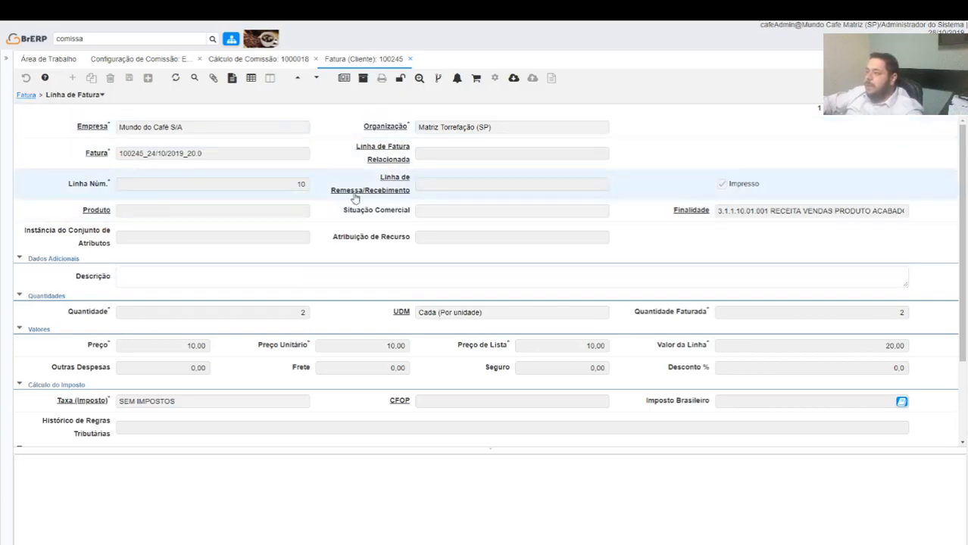
pyautogui.tripleClick(28, 99)
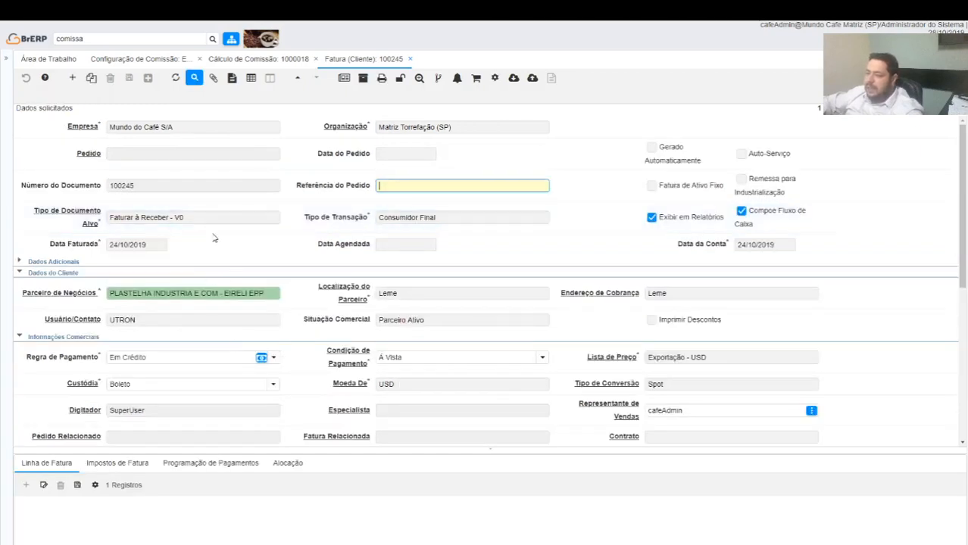
pyautogui.scroll(-2, 316, 321)
pyautogui.scroll(-3, 333, 303)
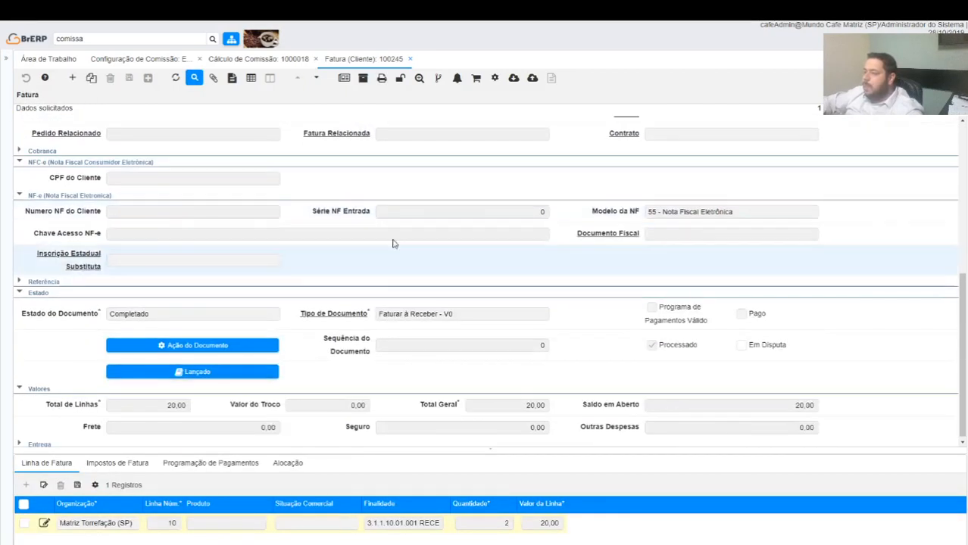
# Review the source invoice's commercial information, close it, and return from the commission detail to the main Cálculo de Comissão record
pyautogui.scroll(2, 393, 241)
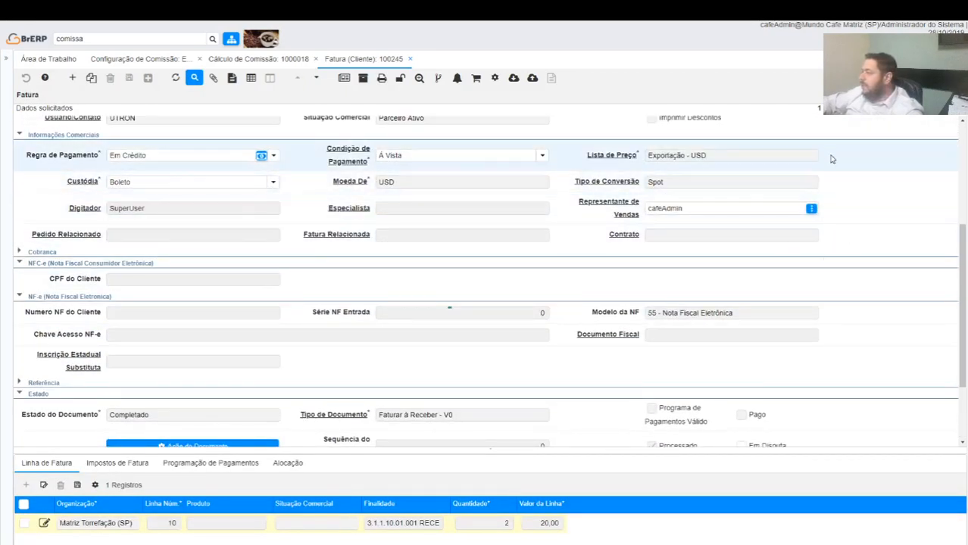
pyautogui.click(410, 59)
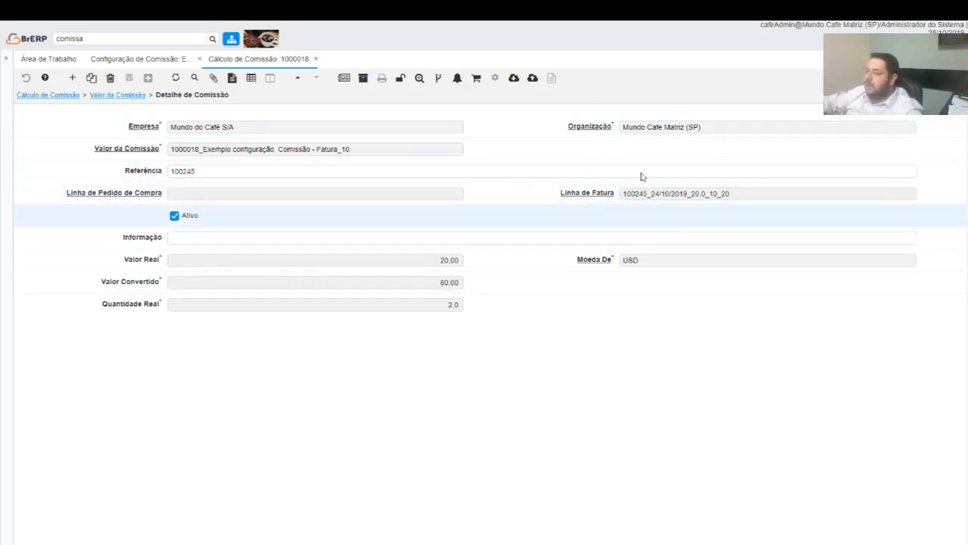
pyautogui.click(118, 95)
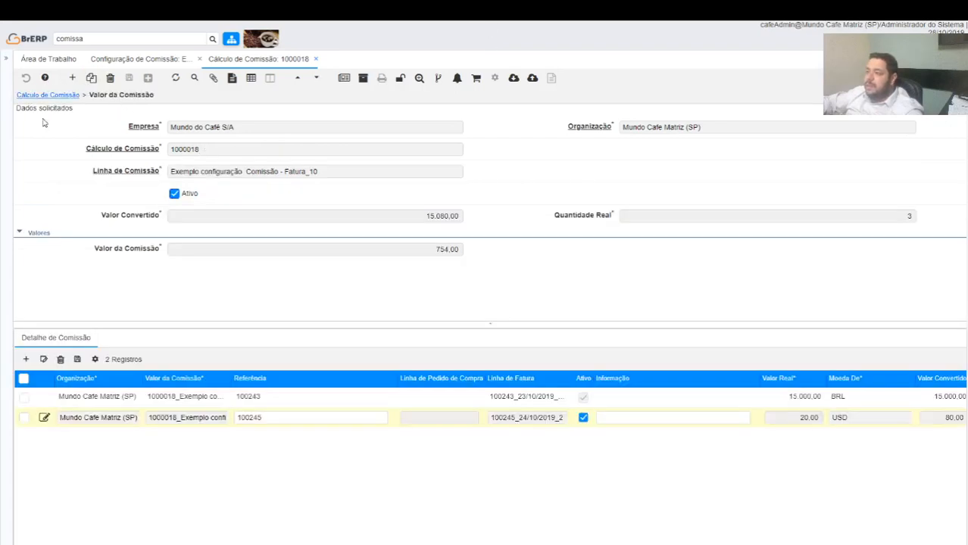
pyautogui.click(57, 96)
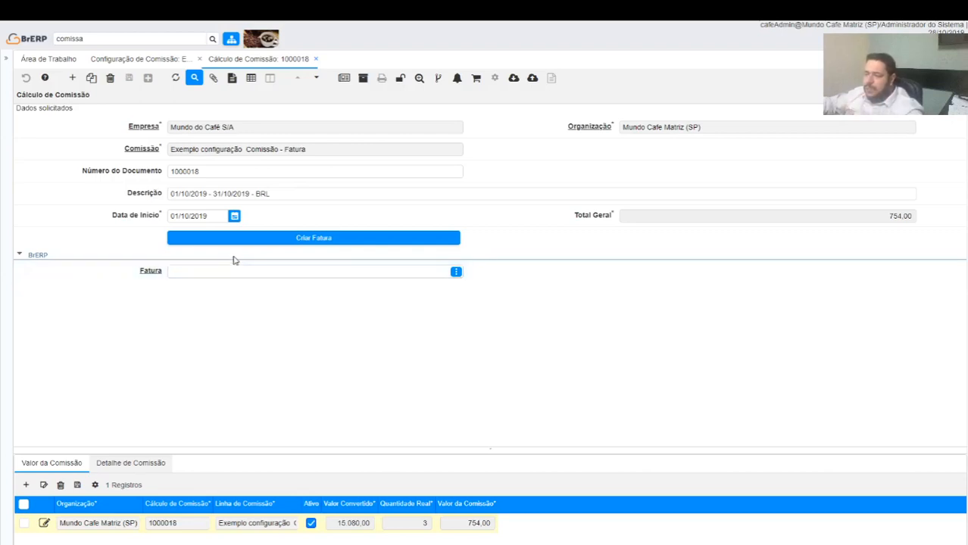
# Create an invoice from the commission calculation with the target document type Fatura à Pagar - (Guias e Boletos)
pyautogui.click(287, 243)
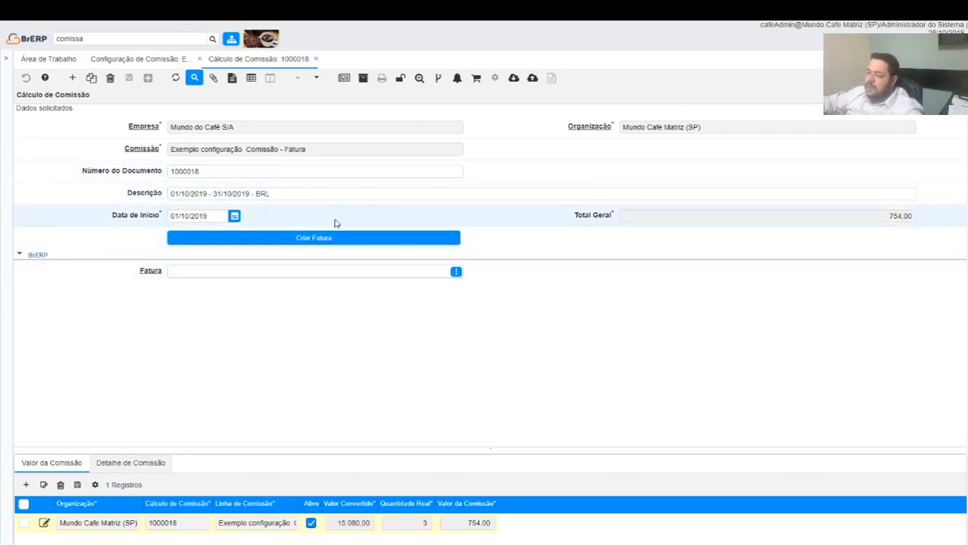
pyautogui.click(347, 244)
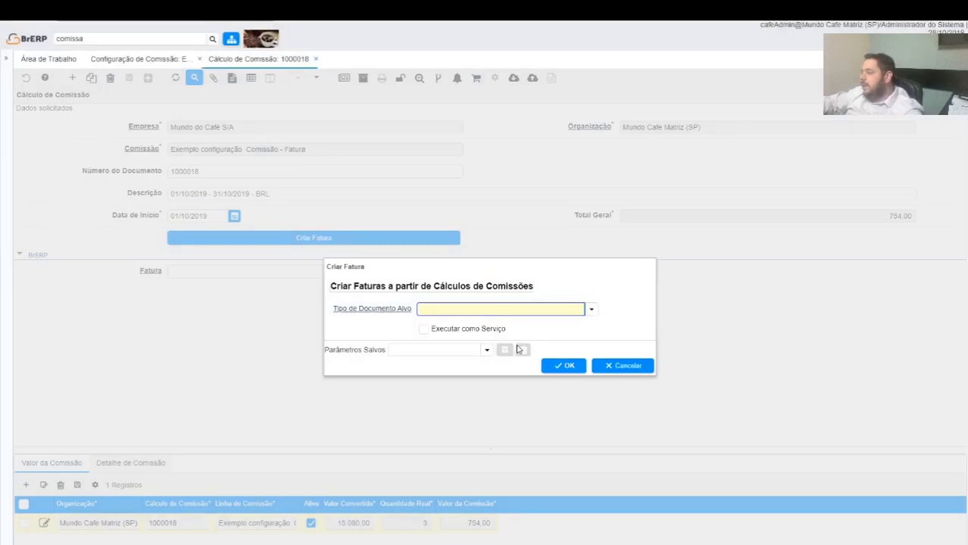
pyautogui.click(590, 309)
pyautogui.click(470, 396)
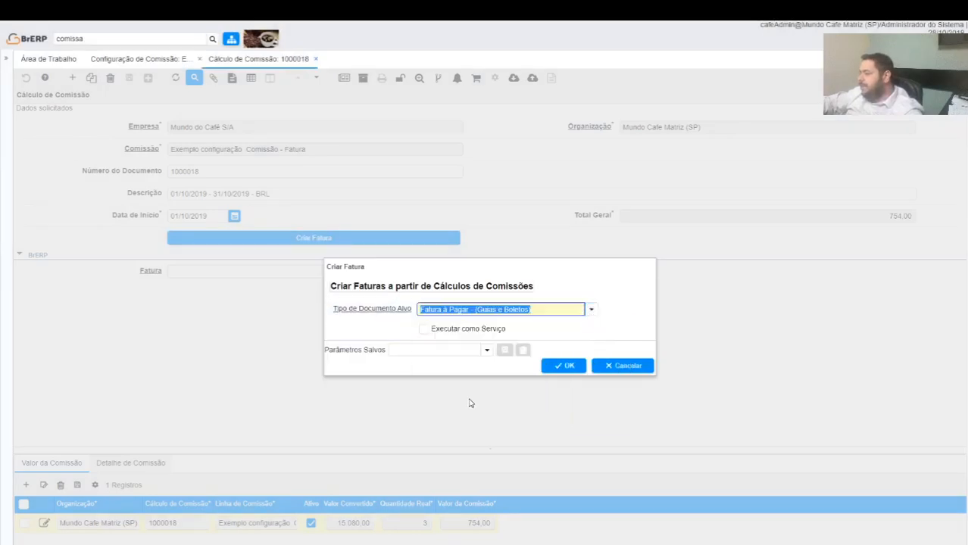
pyautogui.click(562, 364)
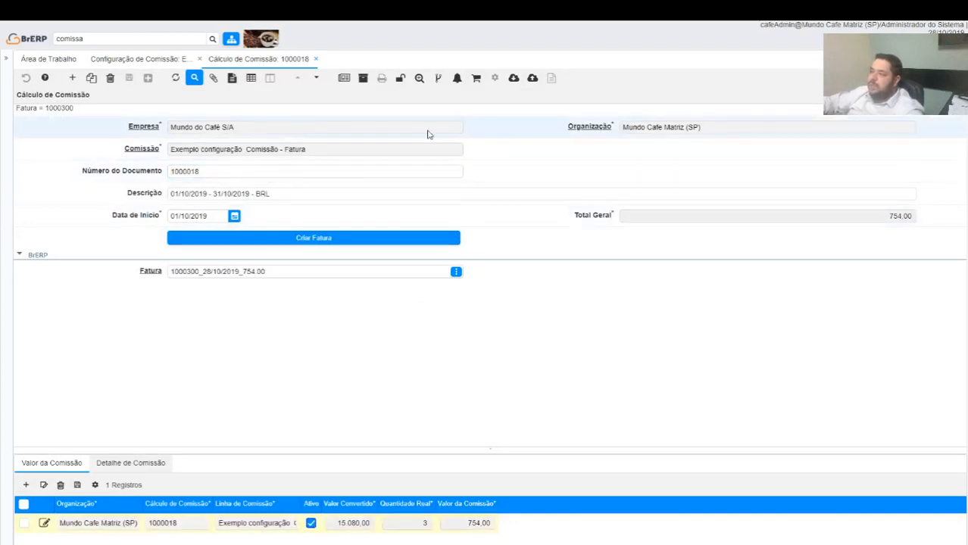
# Open the supplier invoice linked to the commission calculation and examine its line's Finalidade in full, its document status and totals
pyautogui.click(420, 79)
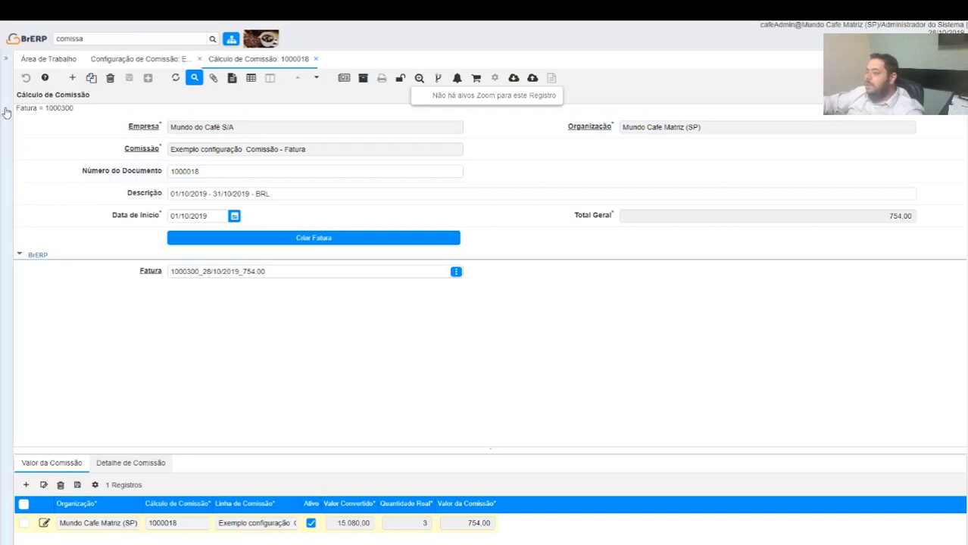
pyautogui.click(154, 271)
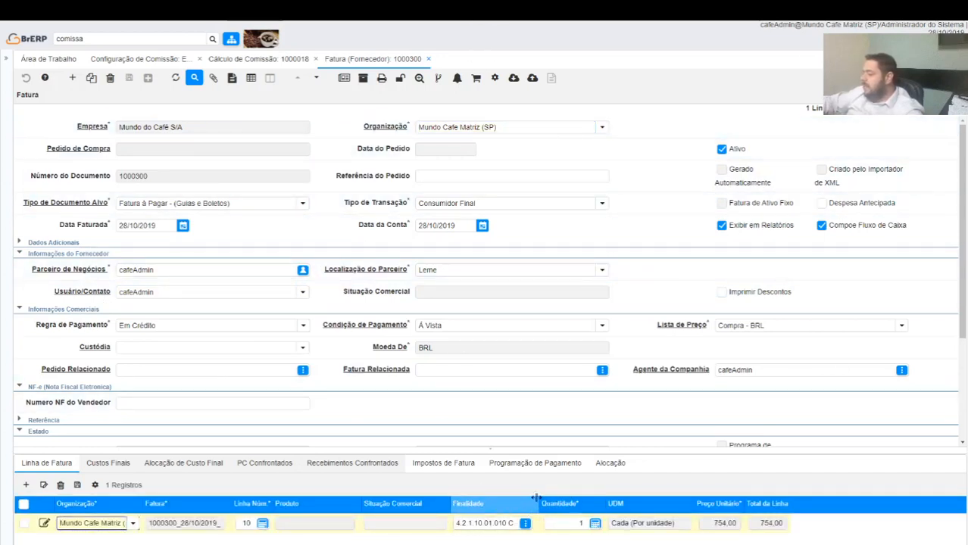
pyautogui.moveTo(540, 505); pyautogui.dragTo(701, 514)
pyautogui.scroll(-5, 275, 226)
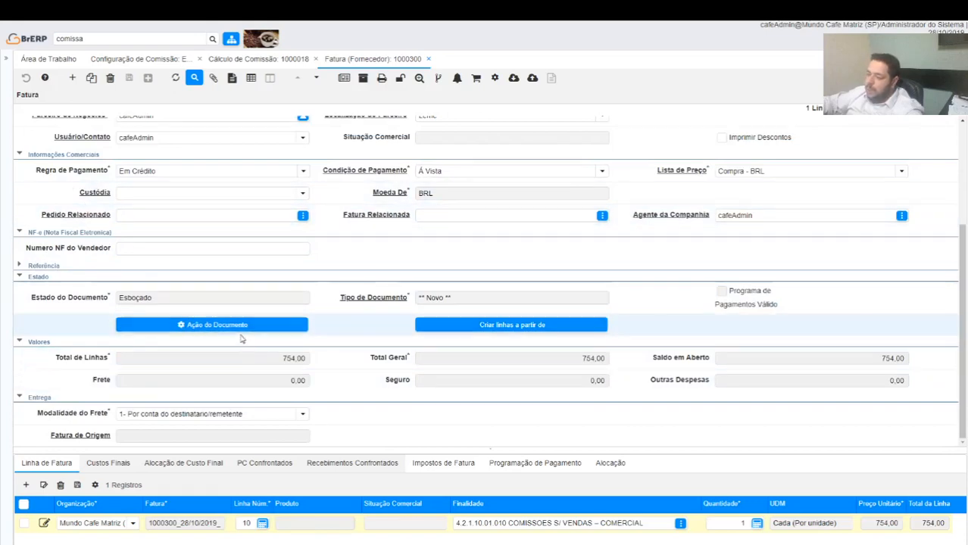
# Complete the commission's supplier invoice with the document action Completo and check its accounting entries
pyautogui.click(291, 325)
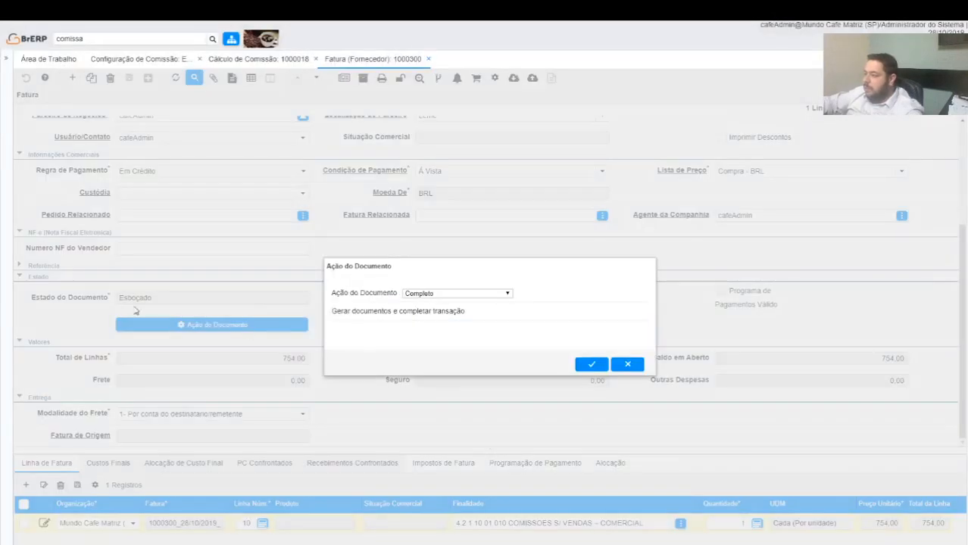
pyautogui.click(592, 362)
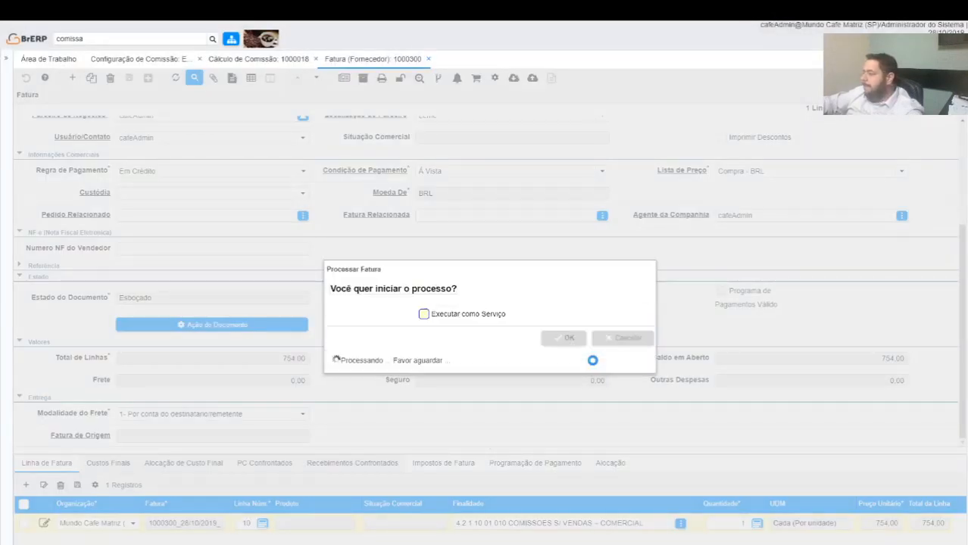
pyautogui.scroll(-5, 594, 365)
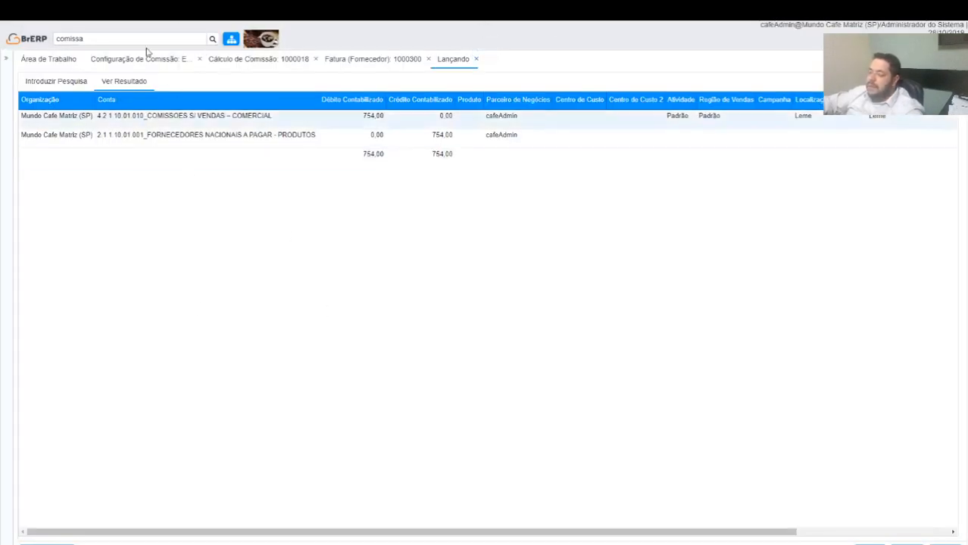
pyautogui.click(476, 58)
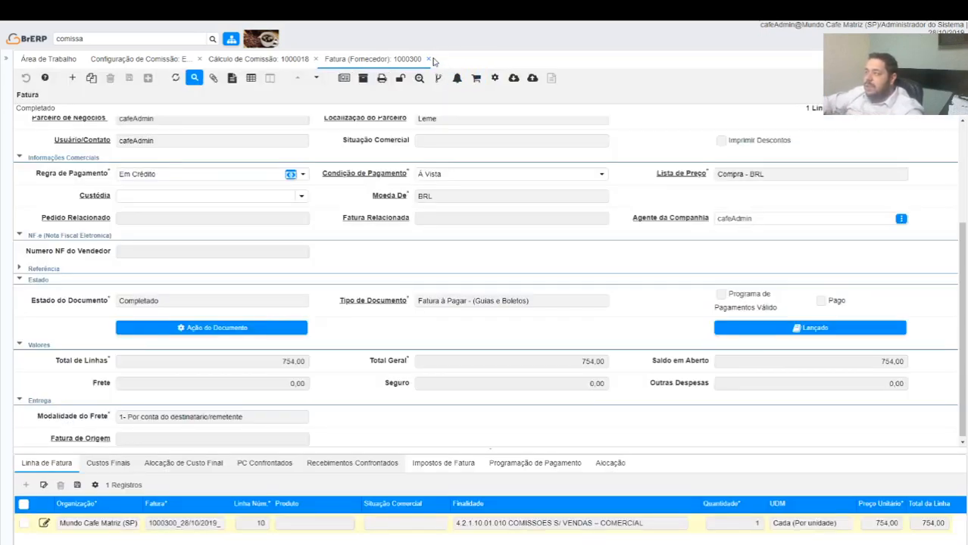
# Close the supplier invoice, commission calculation and commission configuration windows
pyautogui.click(428, 59)
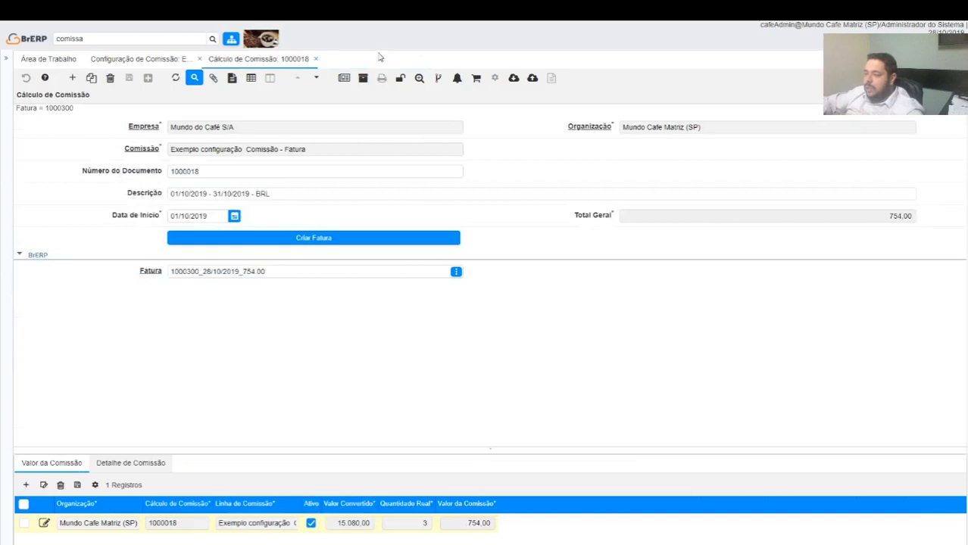
pyautogui.click(313, 59)
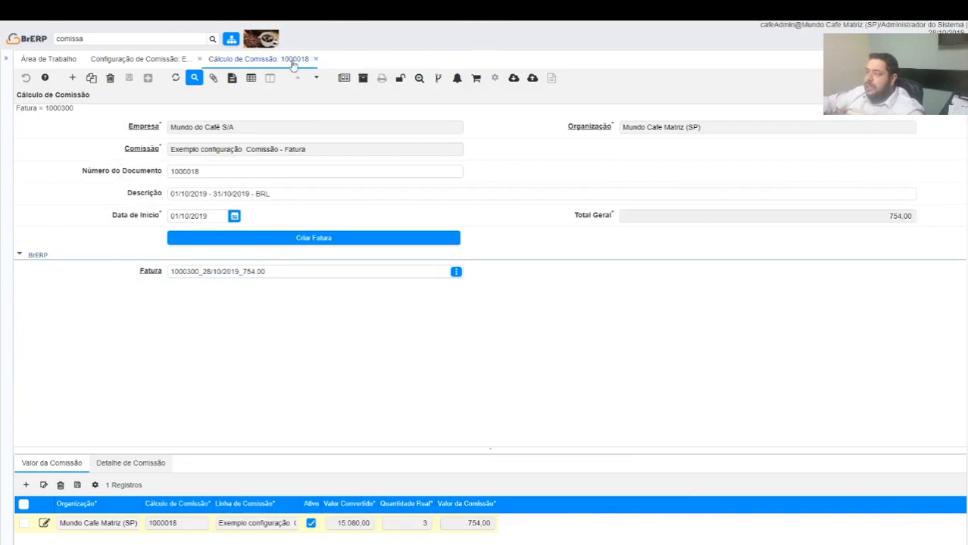
pyautogui.click(199, 59)
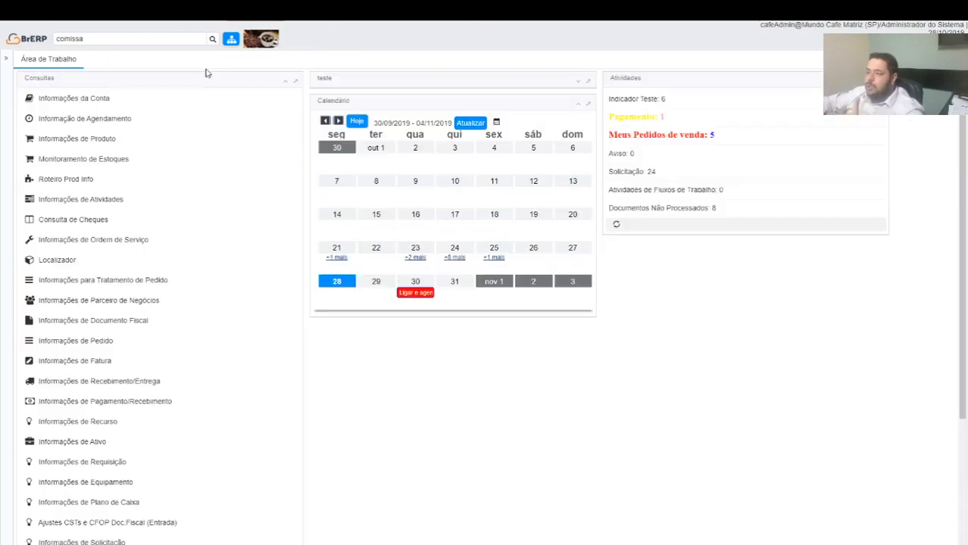
# Find the commission detail reports by searching for comiss and run Relatório de Detalhes de Composição de Comissão without filters
pyautogui.doubleClick(120, 38)
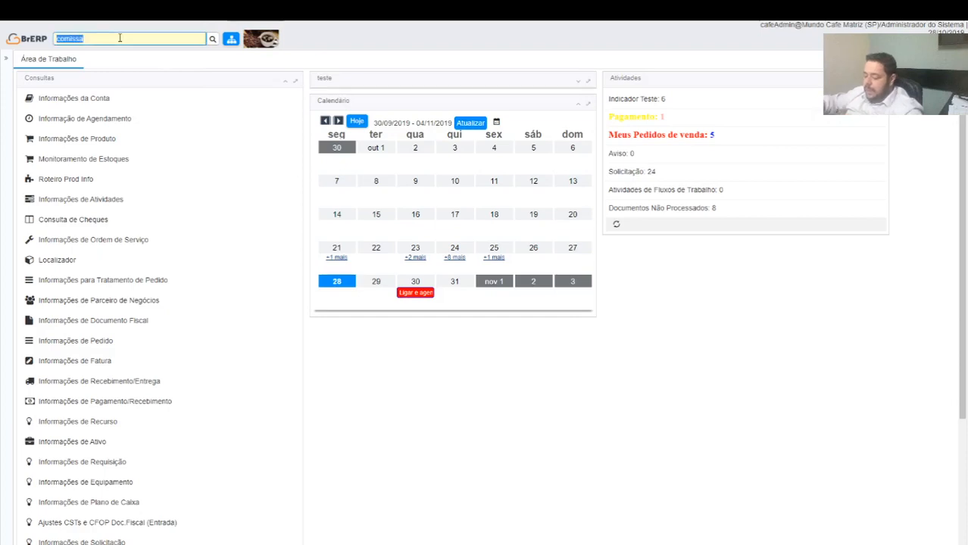
pyautogui.write('comiss')
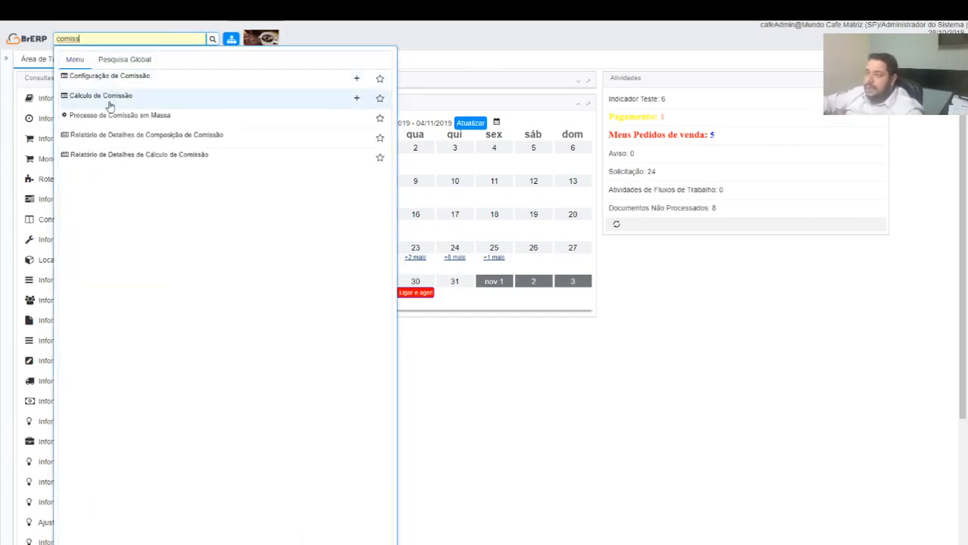
pyautogui.click(151, 136)
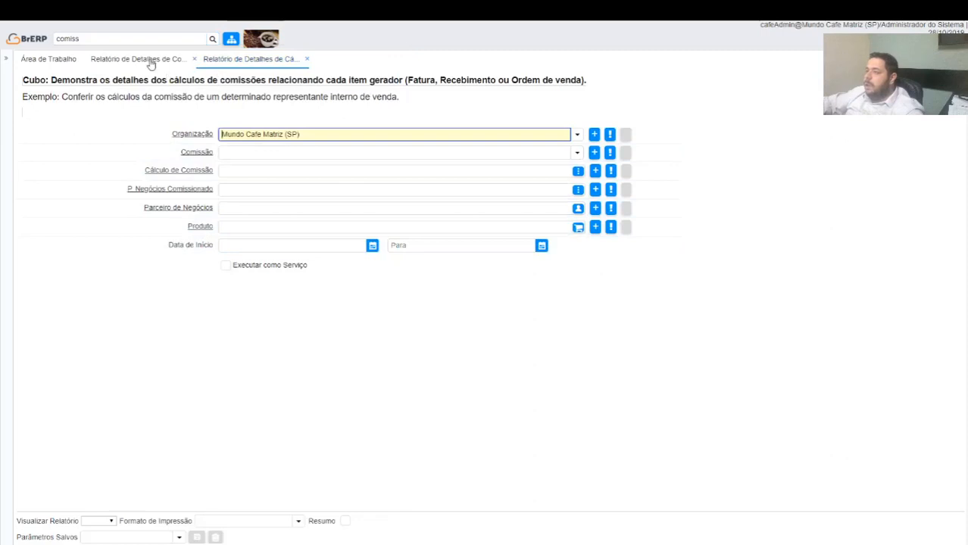
pyautogui.click(143, 61)
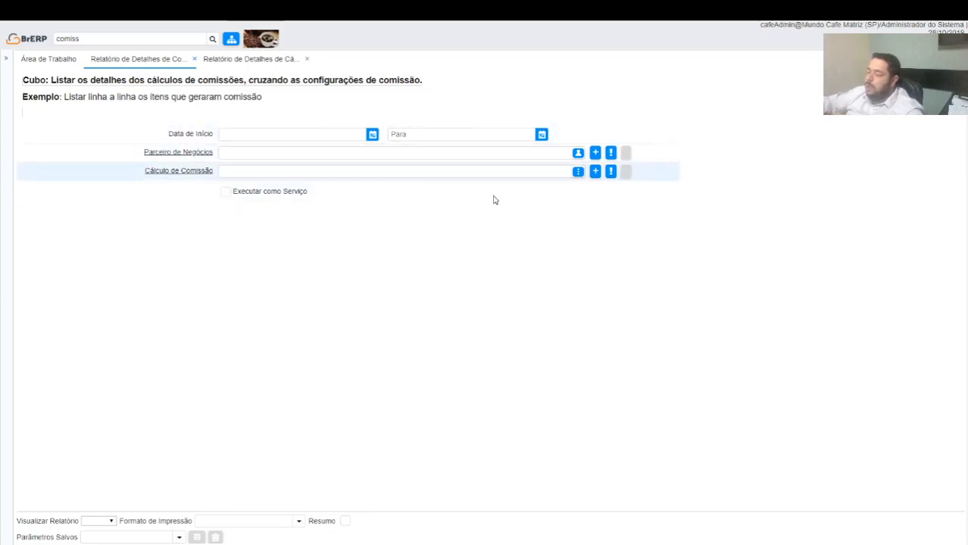
pyautogui.click(868, 522)
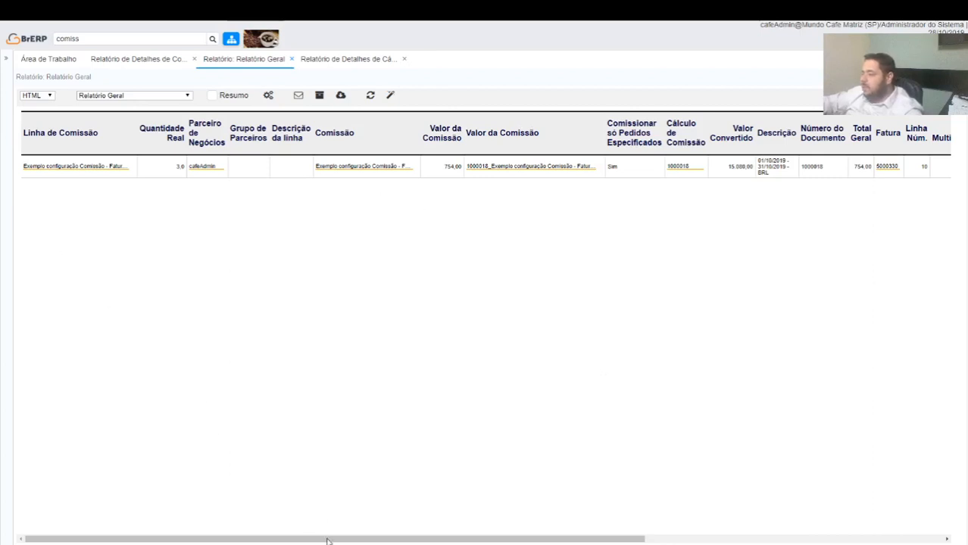
# Examine the report's remaining columns, view it in the Relatório por Parceiro de Negócios format, and close the report result
pyautogui.moveTo(327, 538); pyautogui.dragTo(625, 539)
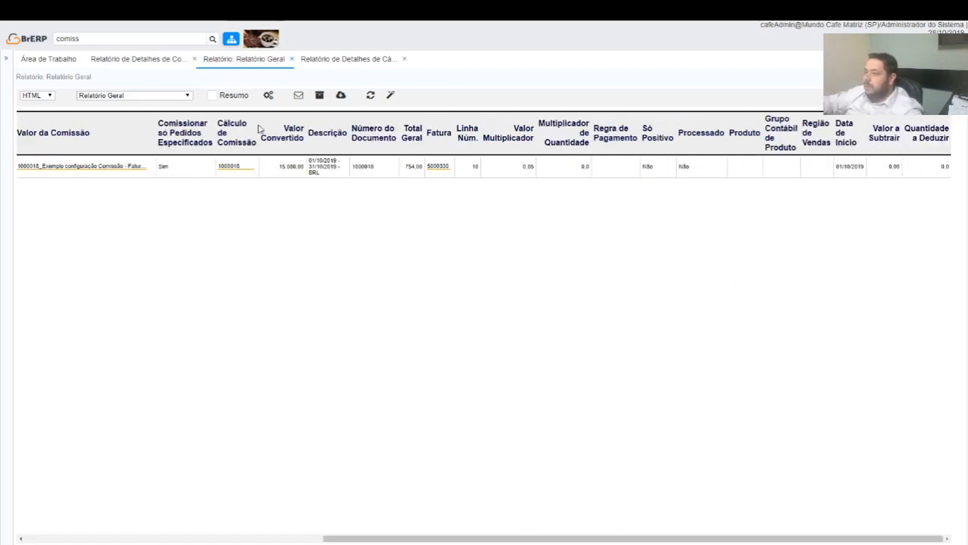
pyautogui.click(167, 91)
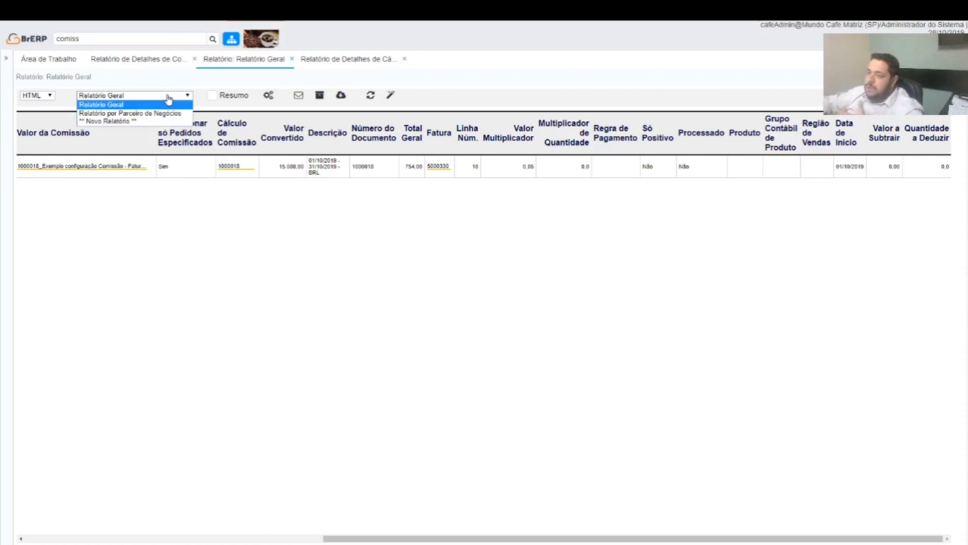
pyautogui.click(151, 114)
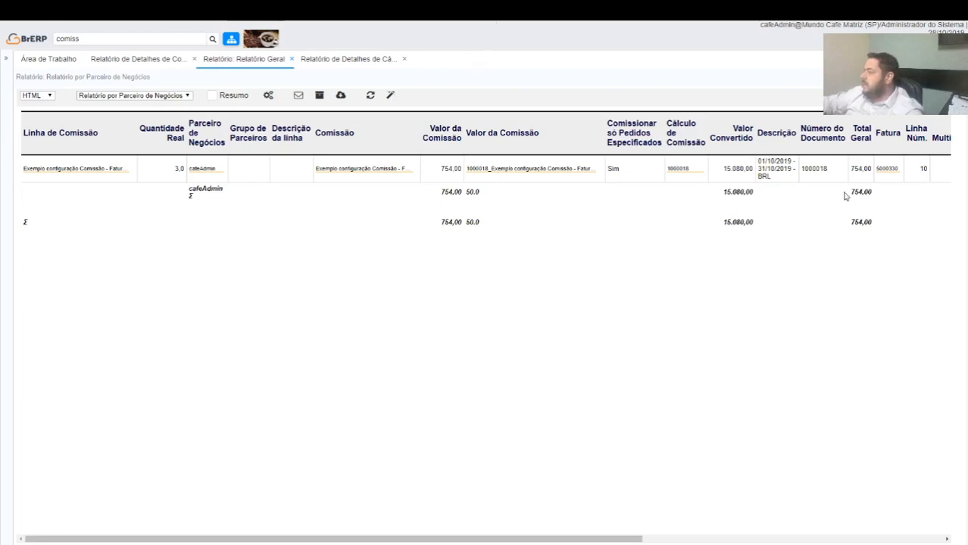
pyautogui.click(291, 59)
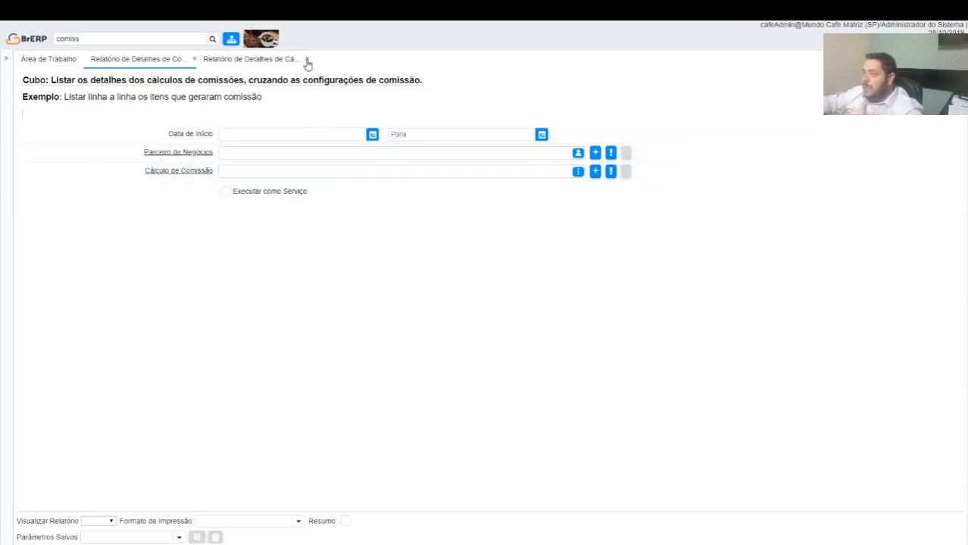
# Close both report parameter windows and reopen Relatório de Detalhes de Composição de Comissão and Relatório de Detalhes de Cálculo de Comissão
pyautogui.click(307, 59)
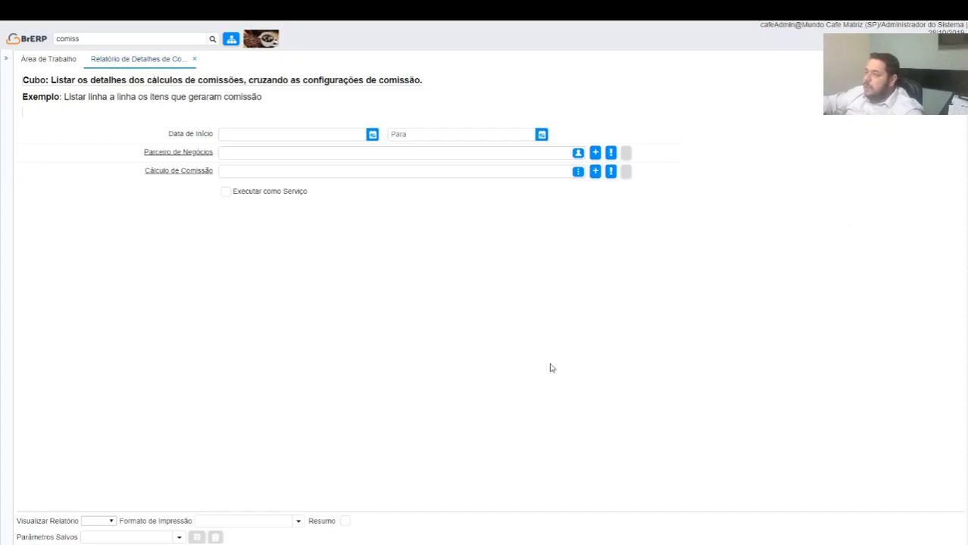
pyautogui.click(191, 60)
pyautogui.click(147, 39)
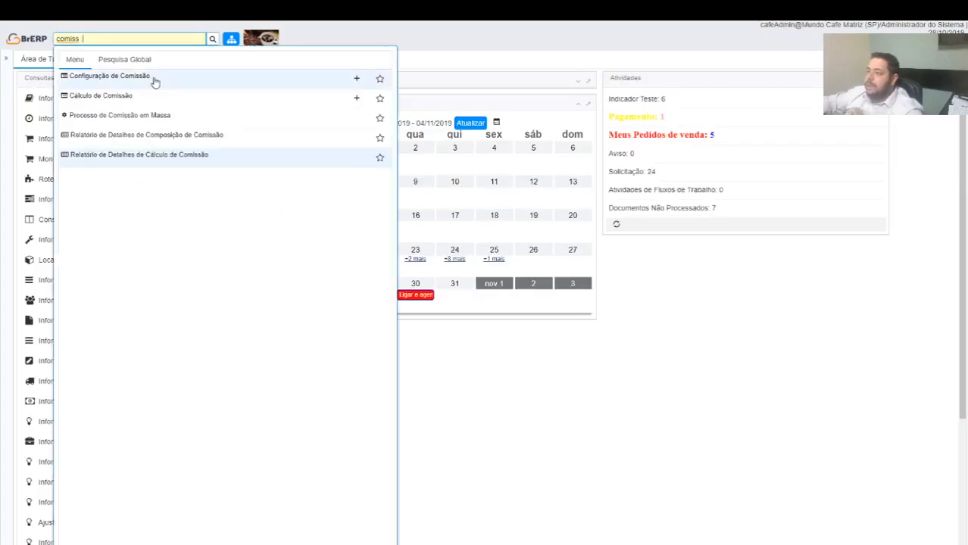
pyautogui.click(257, 159)
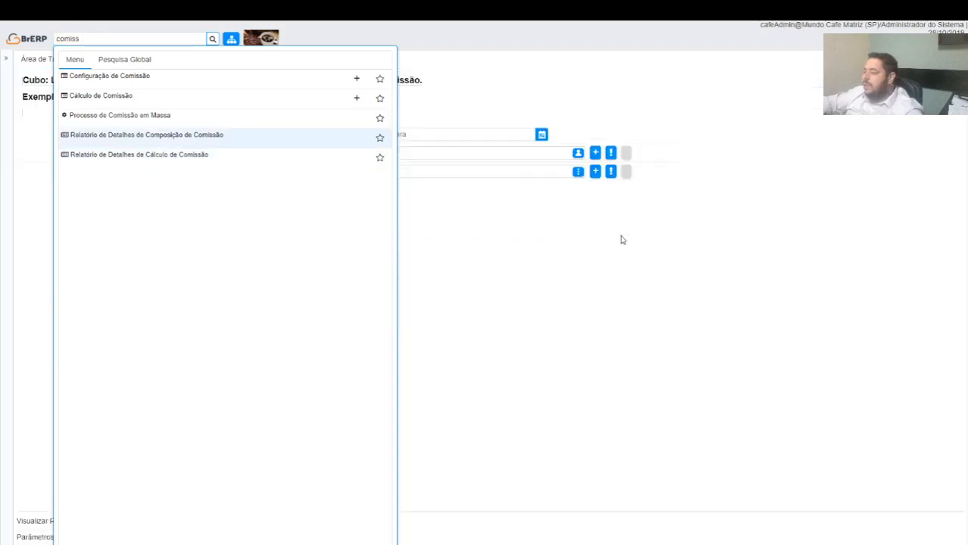
pyautogui.click(164, 38)
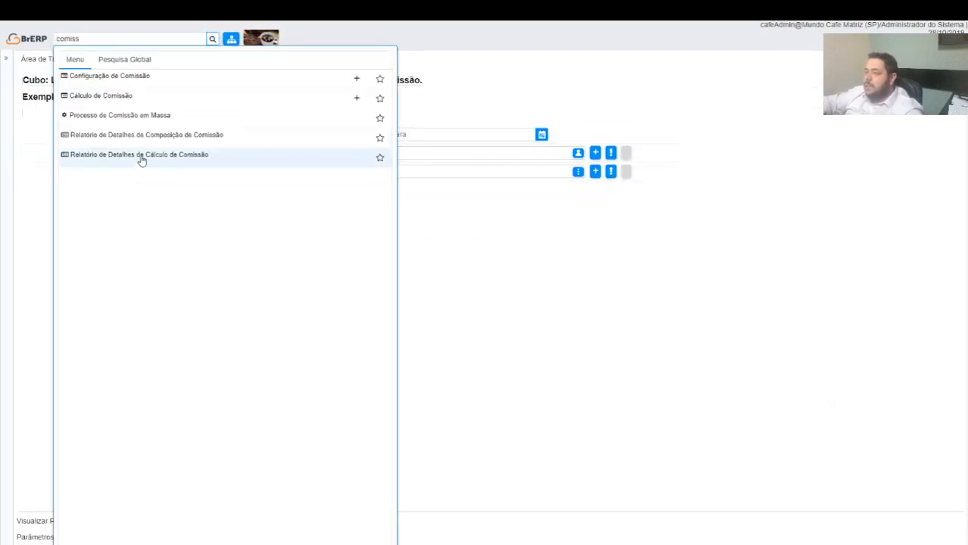
pyautogui.click(207, 158)
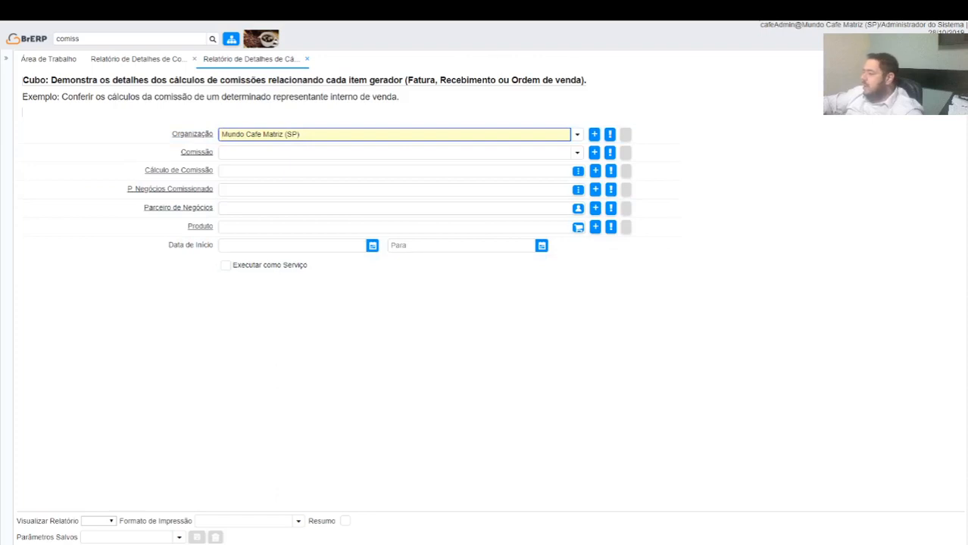
# Run Relatório de Detalhes de Cálculo de Comissão for the organization Mundo Cafe Matriz (SP) and examine its invoice-level columns
pyautogui.click(854, 543)
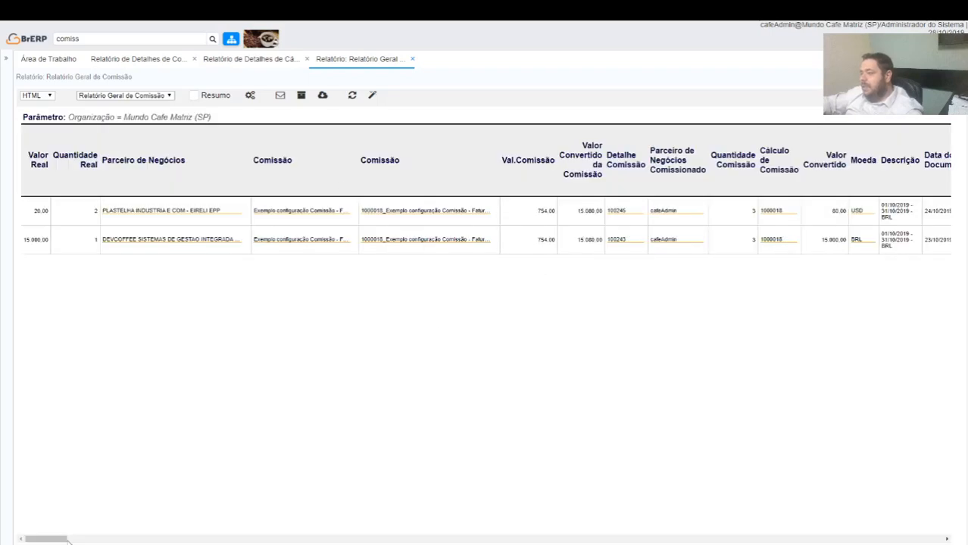
pyautogui.moveTo(63, 534); pyautogui.dragTo(85, 509)
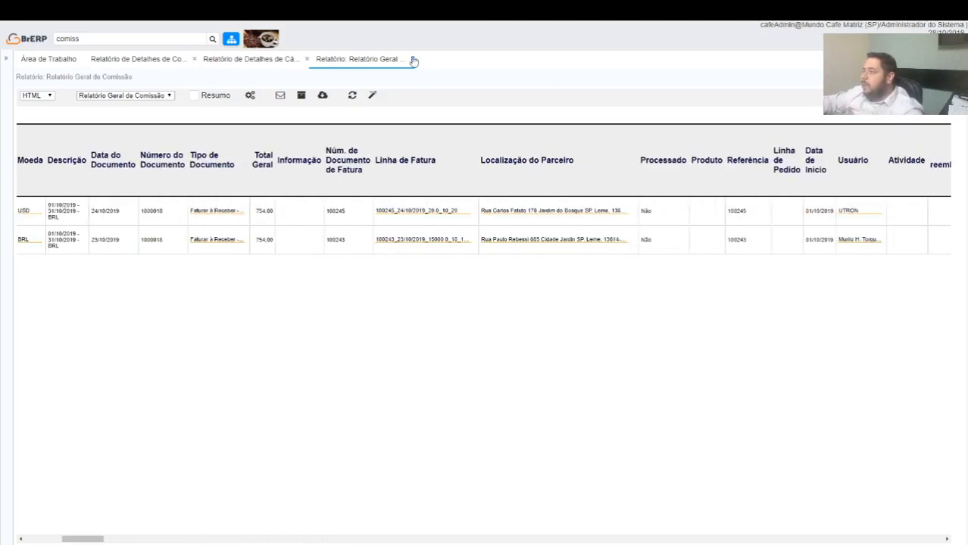
pyautogui.press('F12')
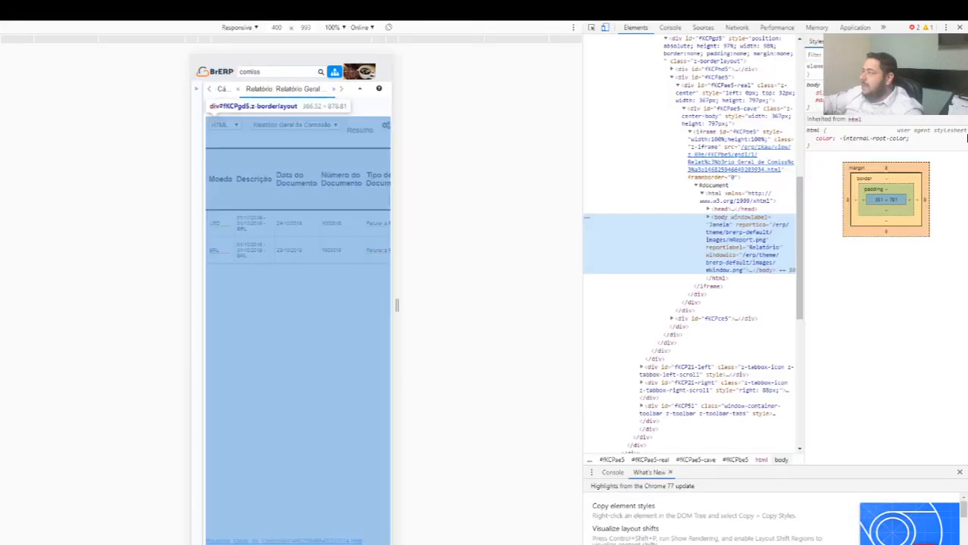
# Close the browser's developer tools, the Relatório Geral de Comissão result, and both commission report parameter windows
pyautogui.press('F12')
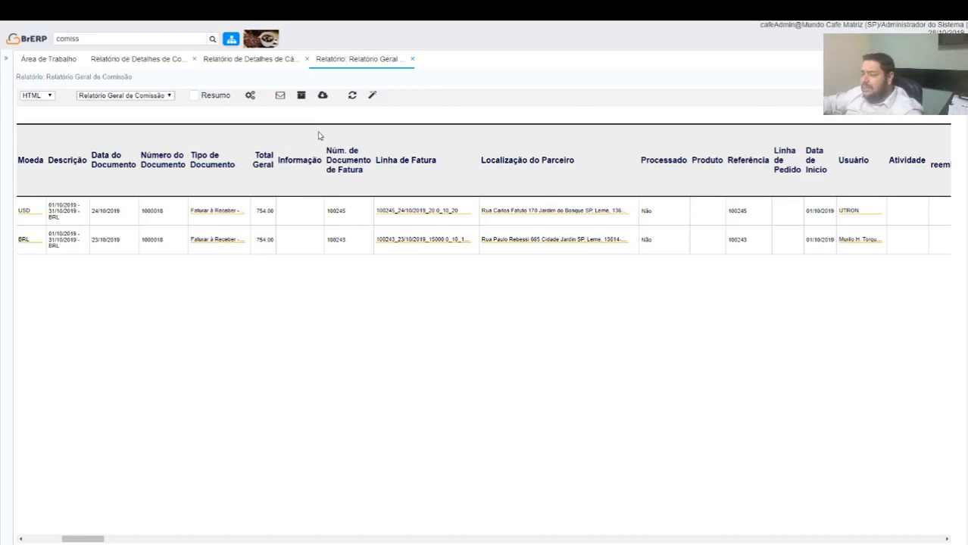
pyautogui.click(413, 60)
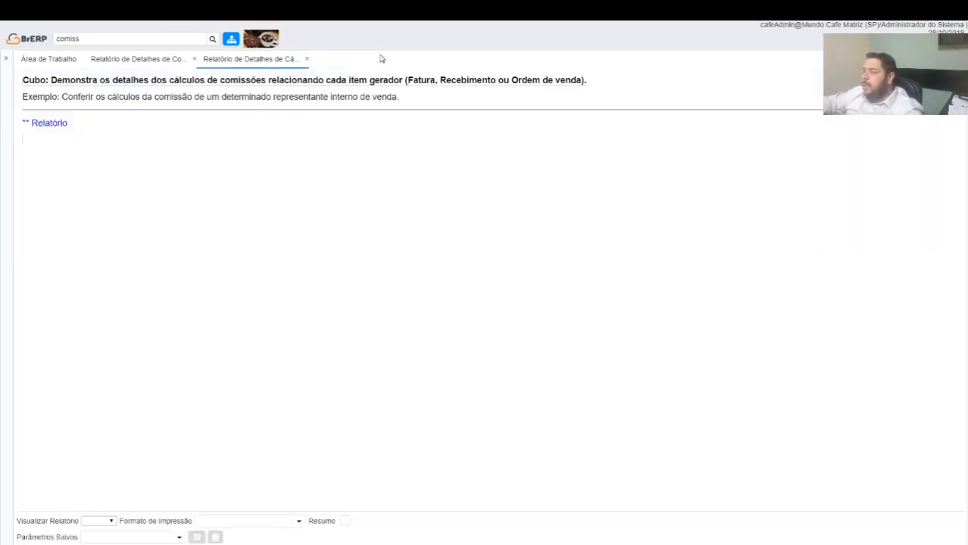
pyautogui.click(307, 58)
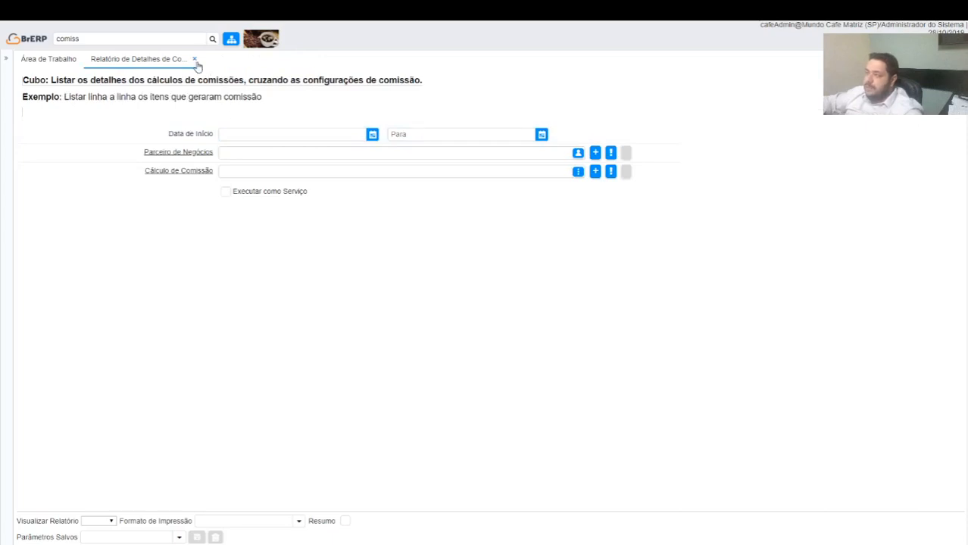
pyautogui.click(195, 59)
# Open Processo de Comissão em Massa to examine its parameters, and close it without running the process
pyautogui.click(147, 38)
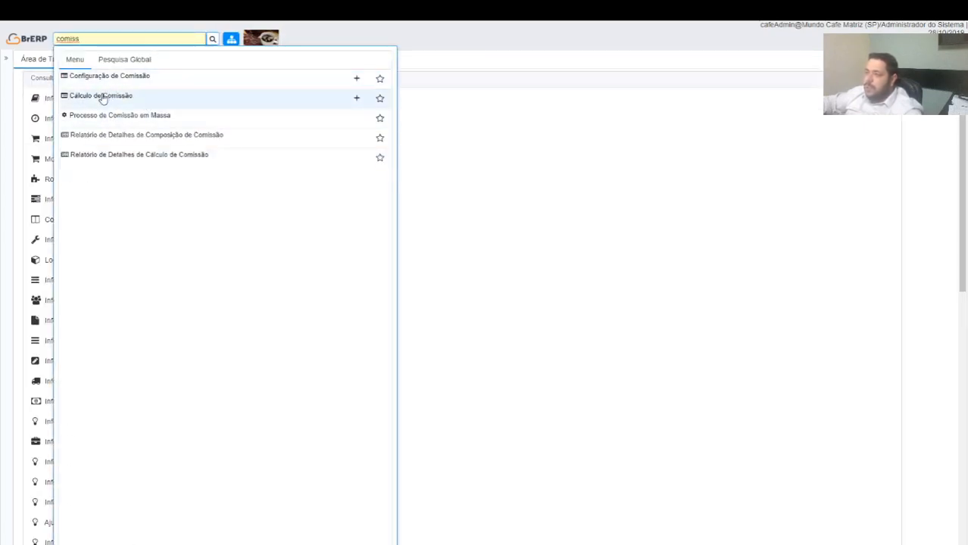
pyautogui.click(112, 116)
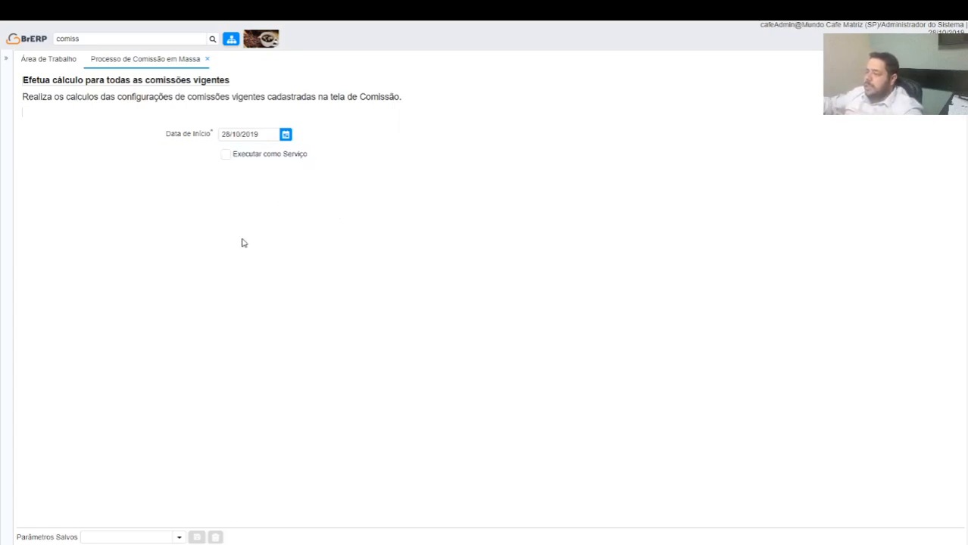
pyautogui.click(206, 60)
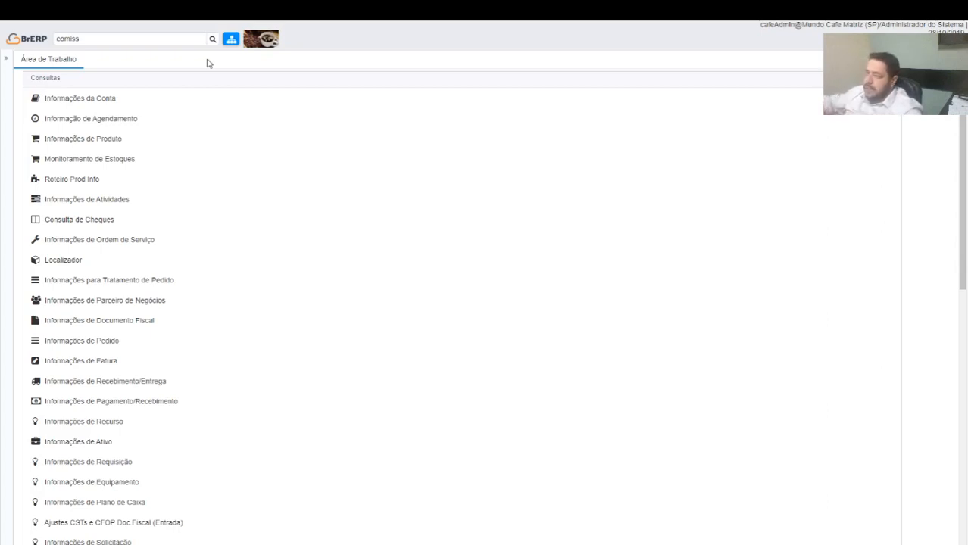
# Open the commission line of Exemplo configuração Comissão - Fatura in Configuração de Comissão and expand its Referência section
pyautogui.click(138, 39)
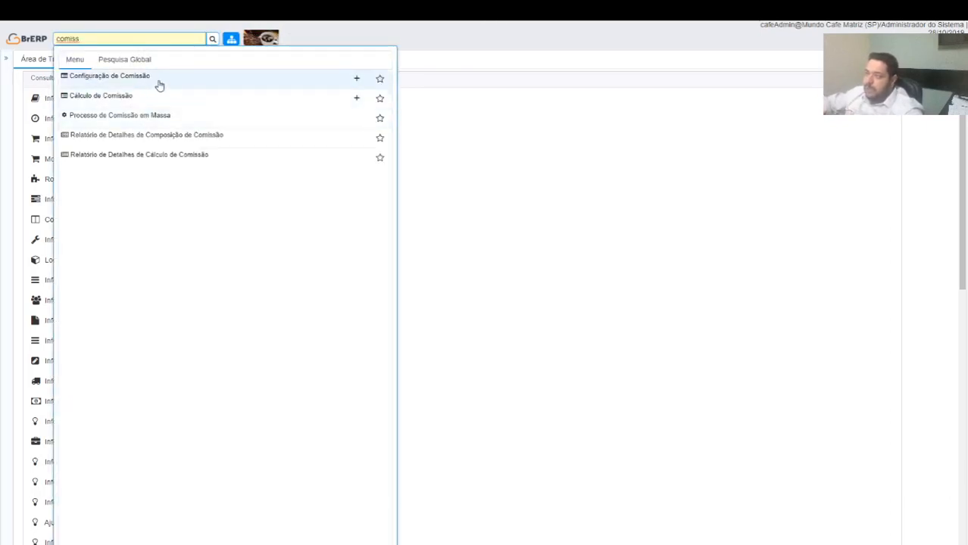
pyautogui.click(379, 137)
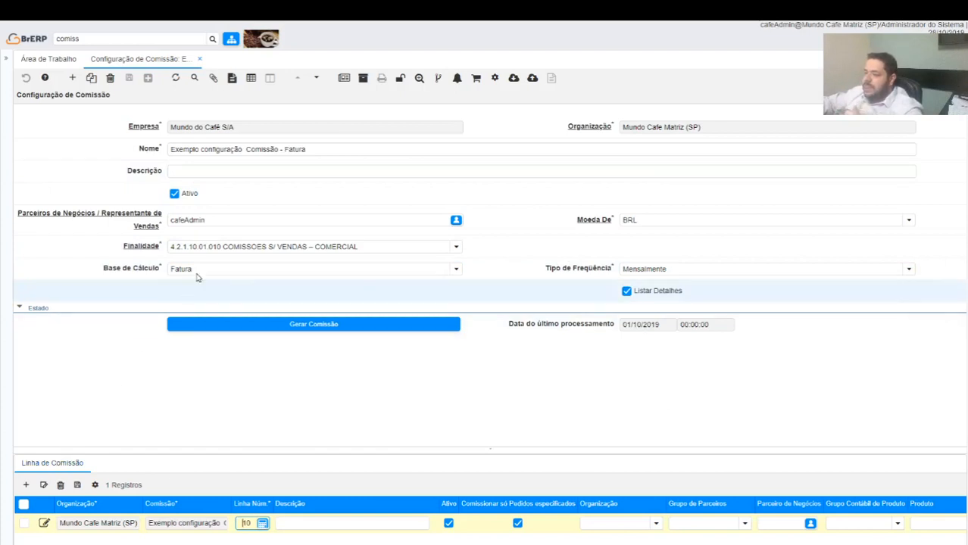
pyautogui.click(51, 469)
pyautogui.click(51, 465)
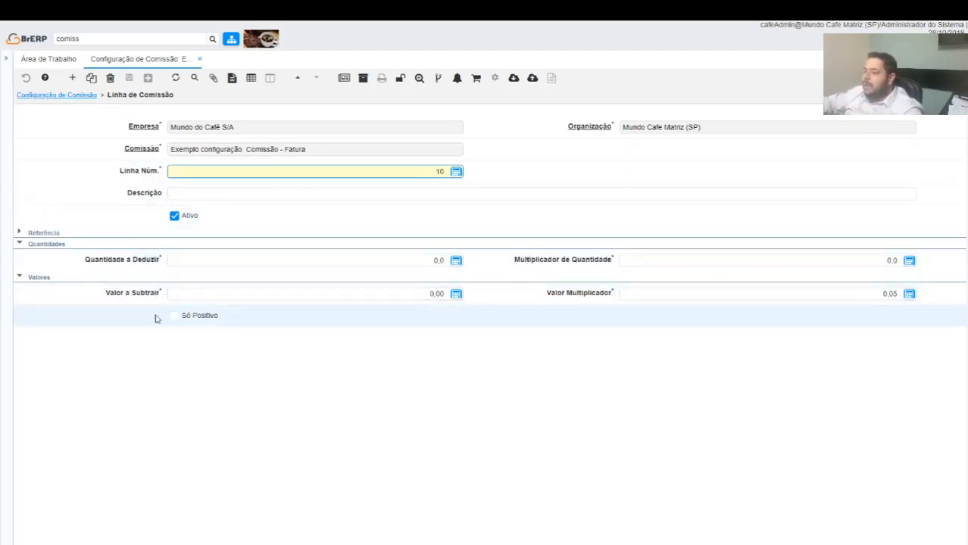
pyautogui.click(42, 234)
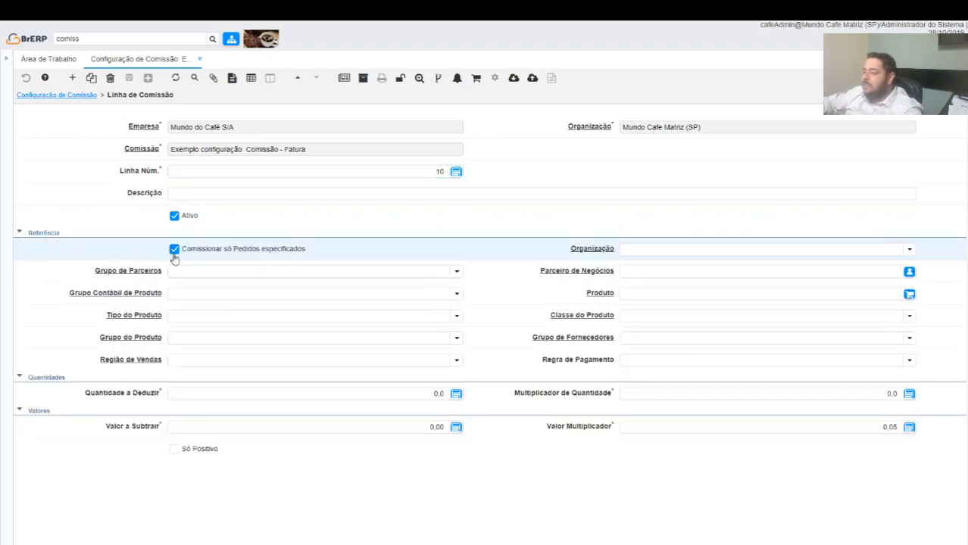